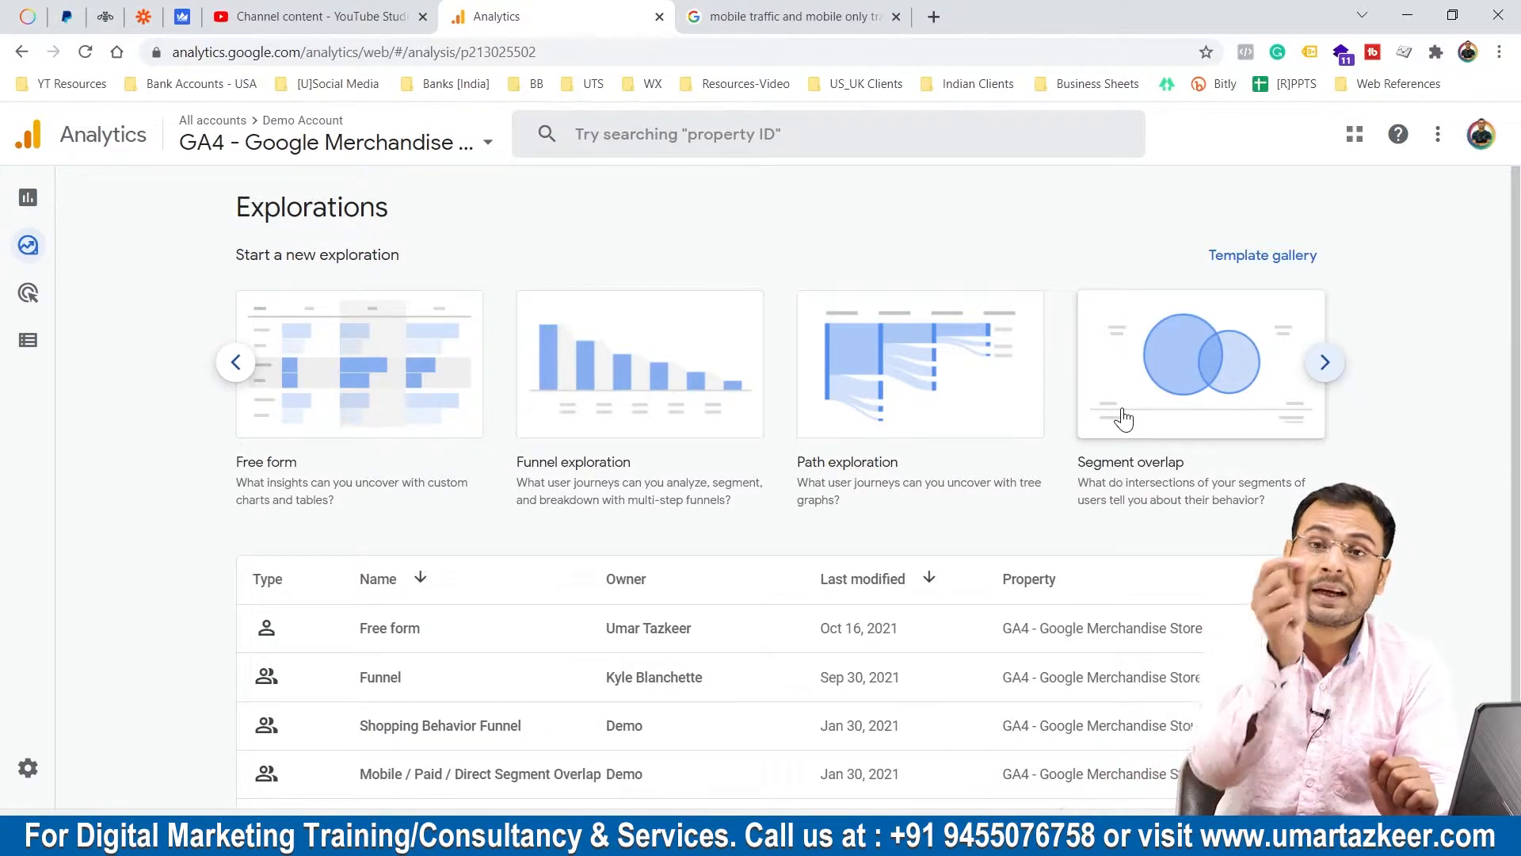
Open the existing Mobile / Paid / Direct Segment Overlap exploration and review its variables and segment comparisons.
scroll(1070, 441, "down", 2)
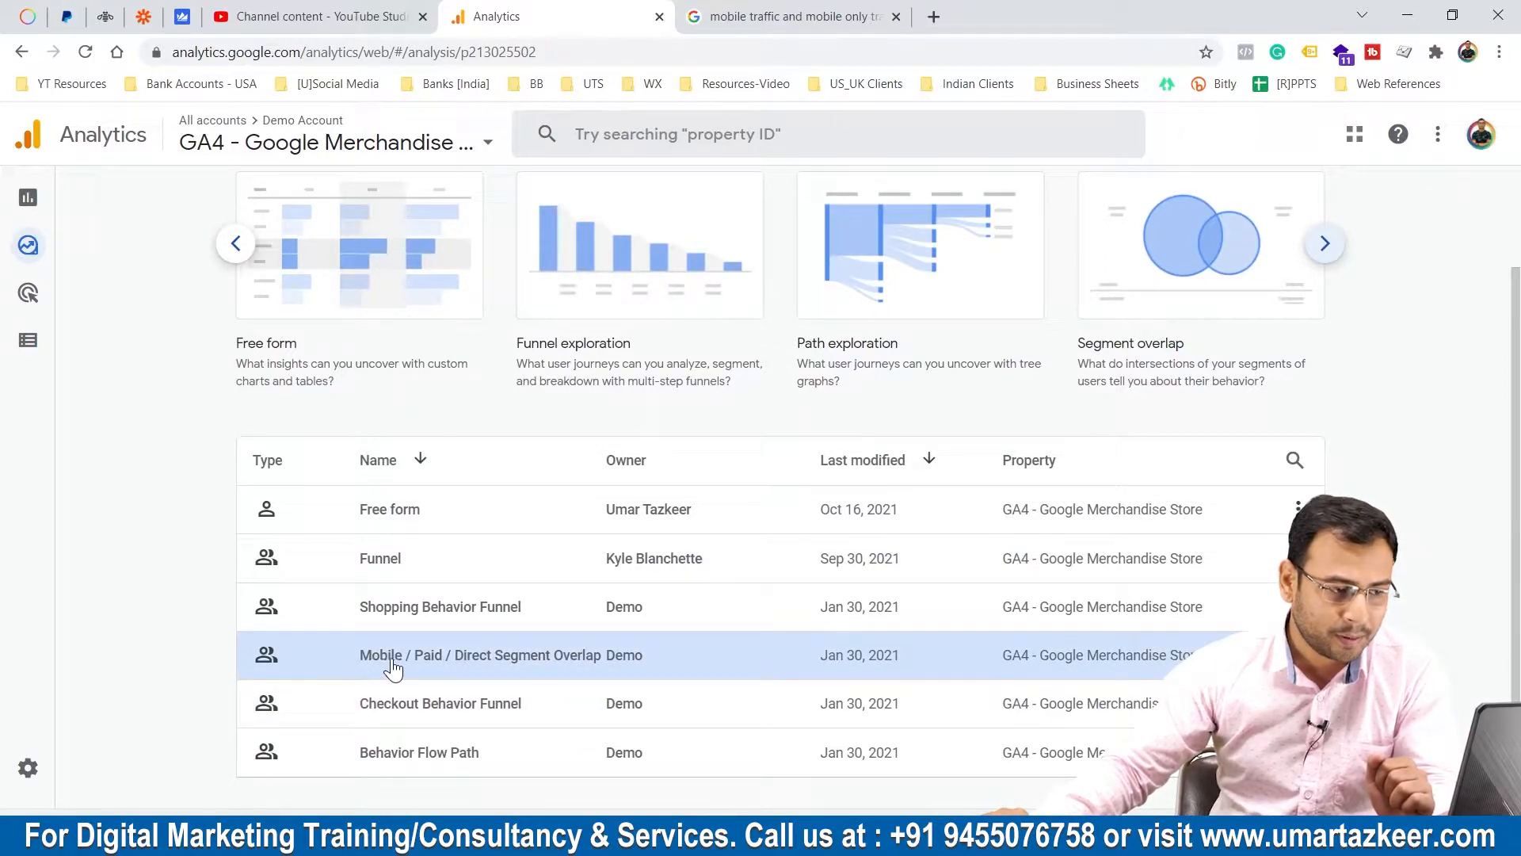
left_click(517, 668)
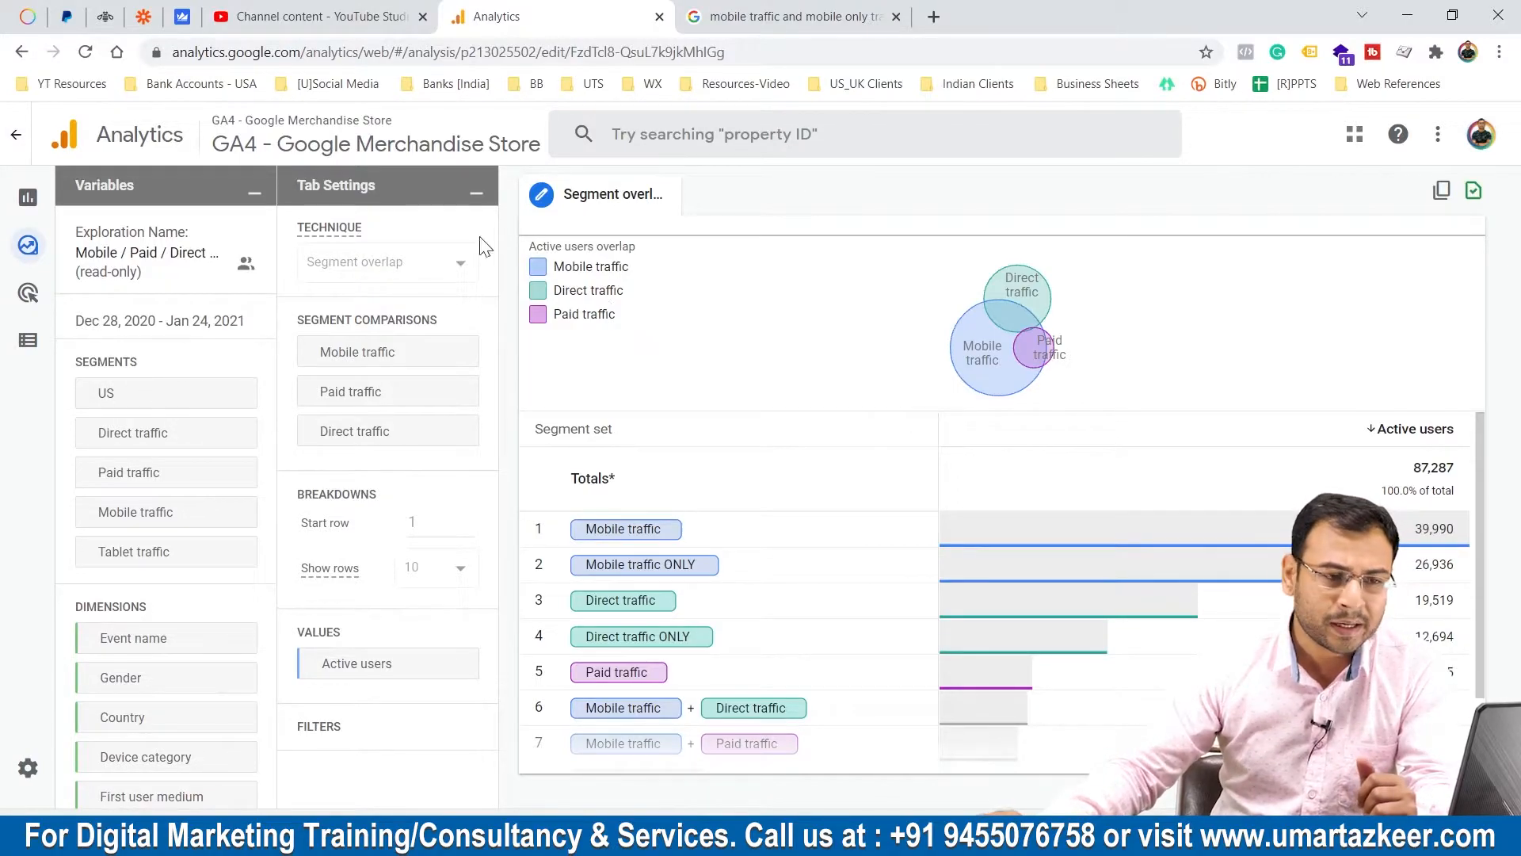
scroll(246, 420, "down", 6)
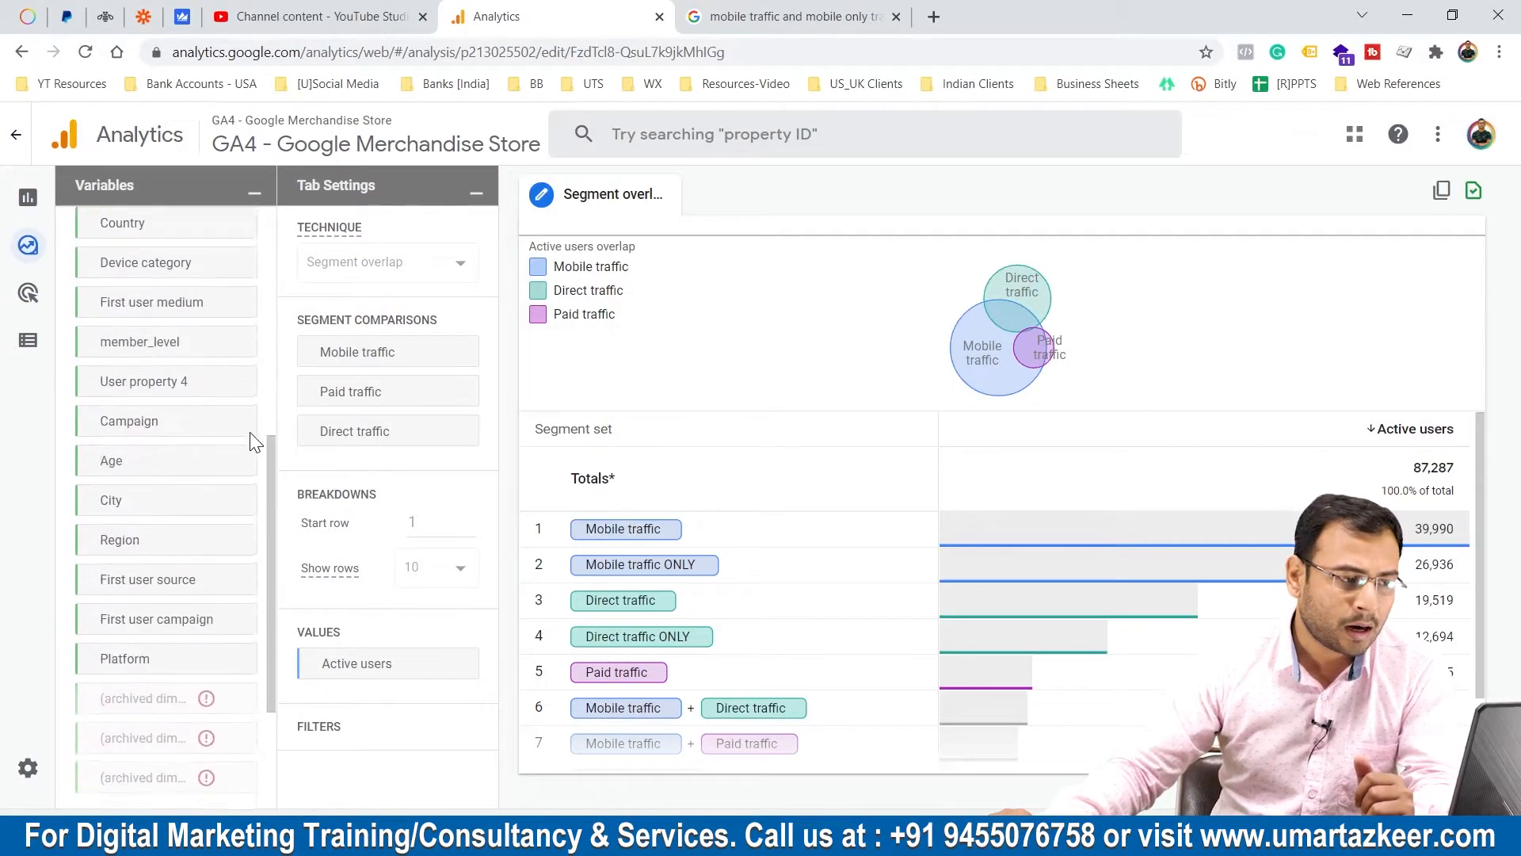
scroll(249, 431, "up", 5)
scroll(191, 364, "up", 2)
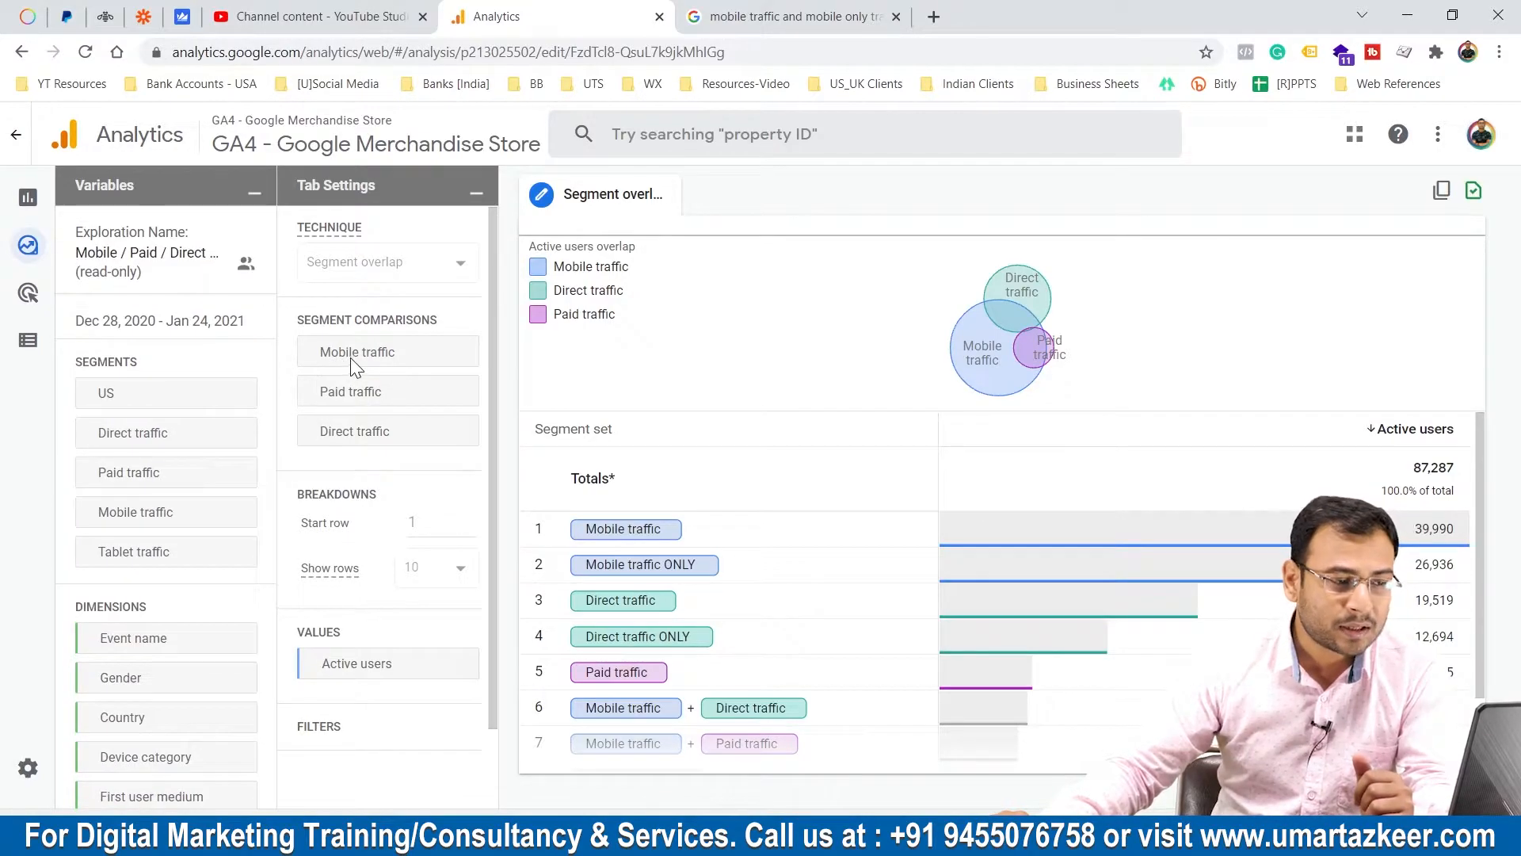
mouse_move(370, 354)
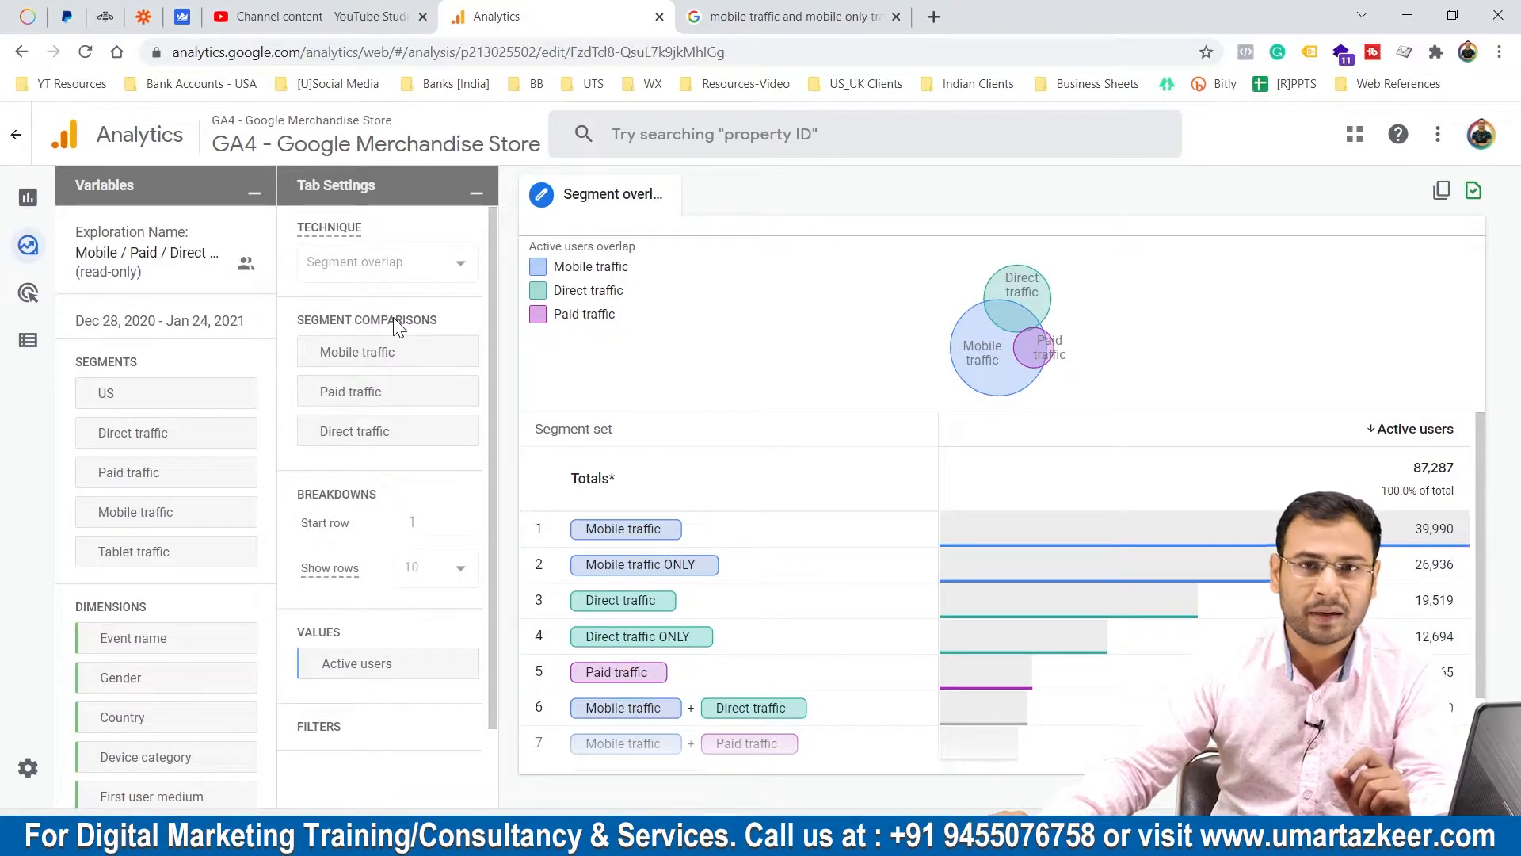
mouse_move(393, 321)
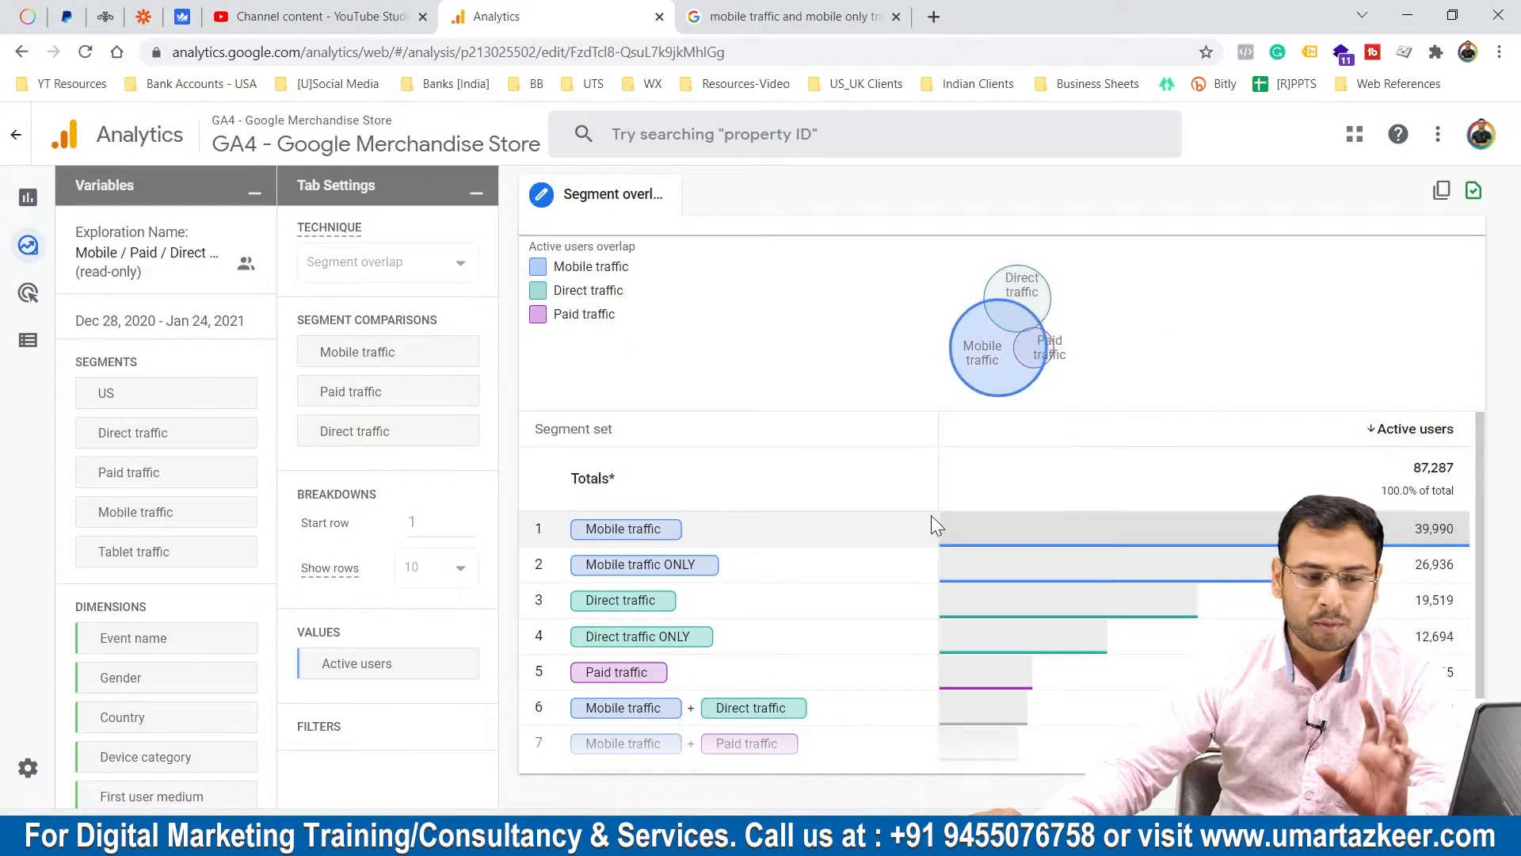
Examine the segment set table, the available dimensions, and the overlap of mobile and paid traffic in the diagram.
scroll(925, 493, "down", 2)
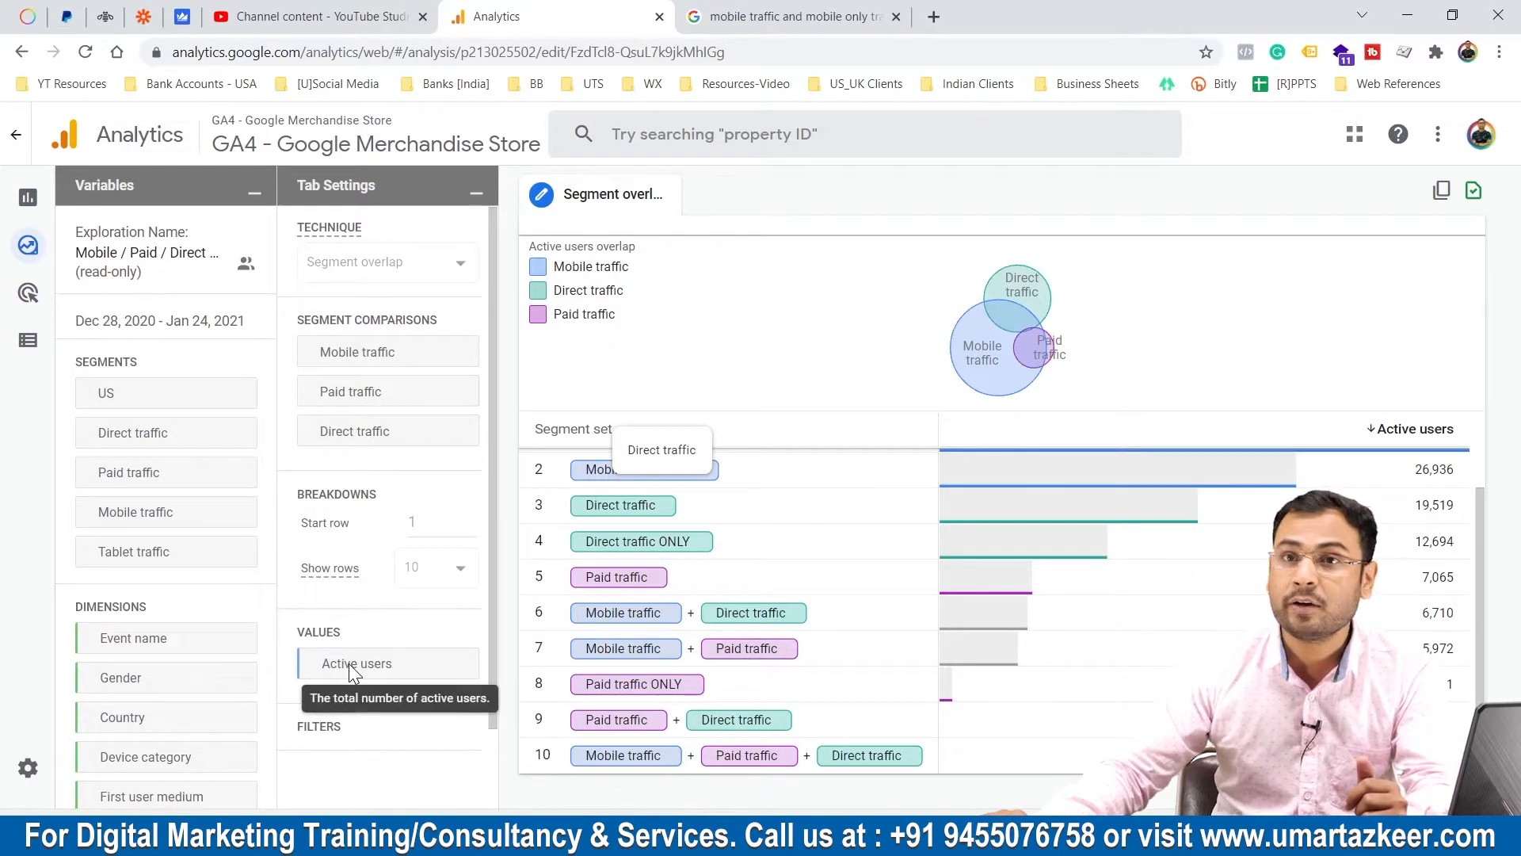
scroll(134, 675, "down", 3)
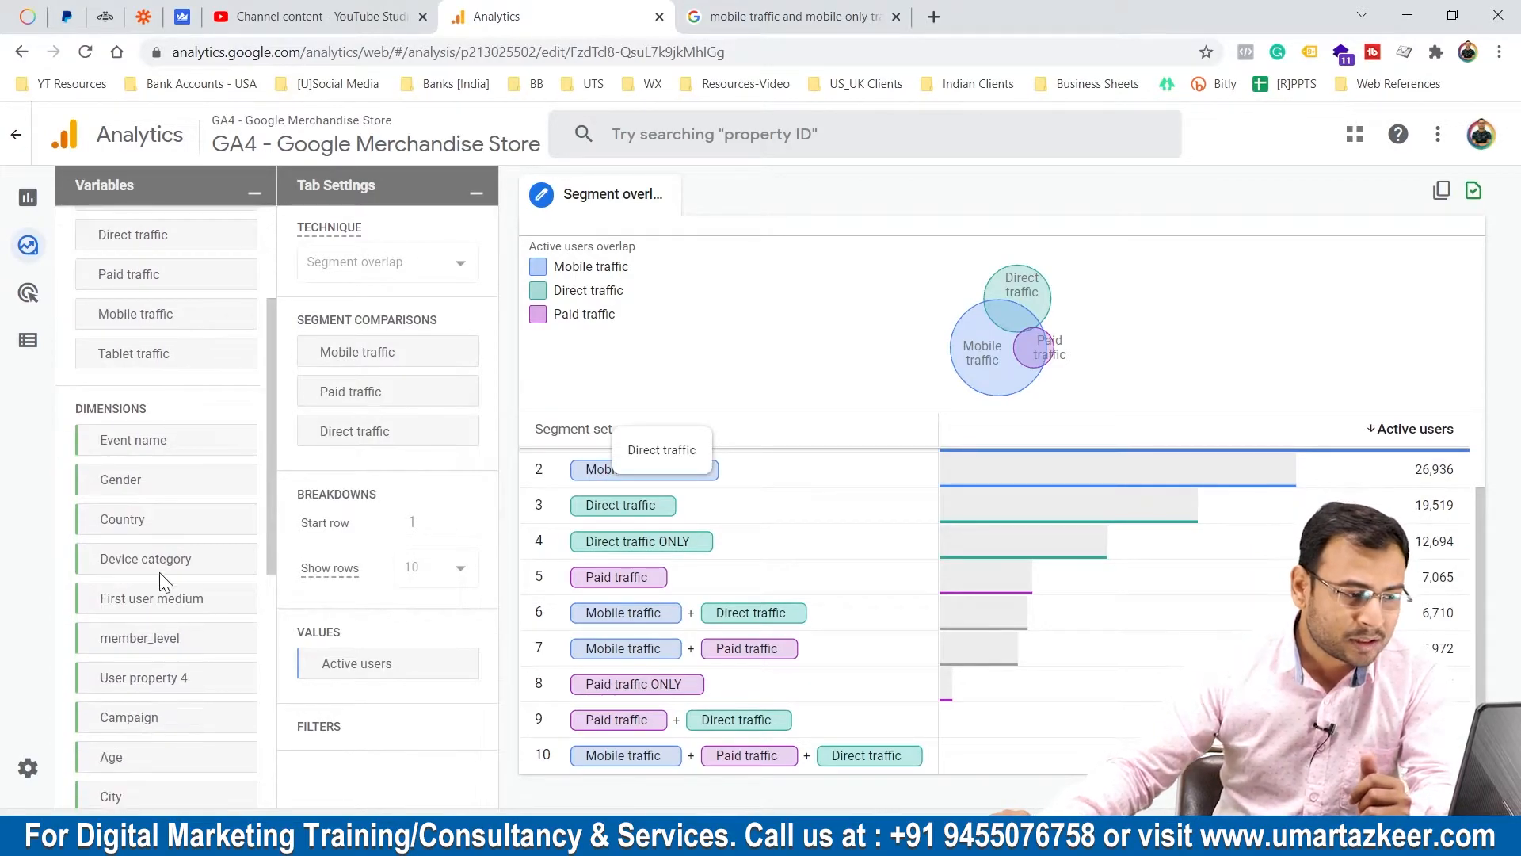
scroll(190, 665, "down", 3)
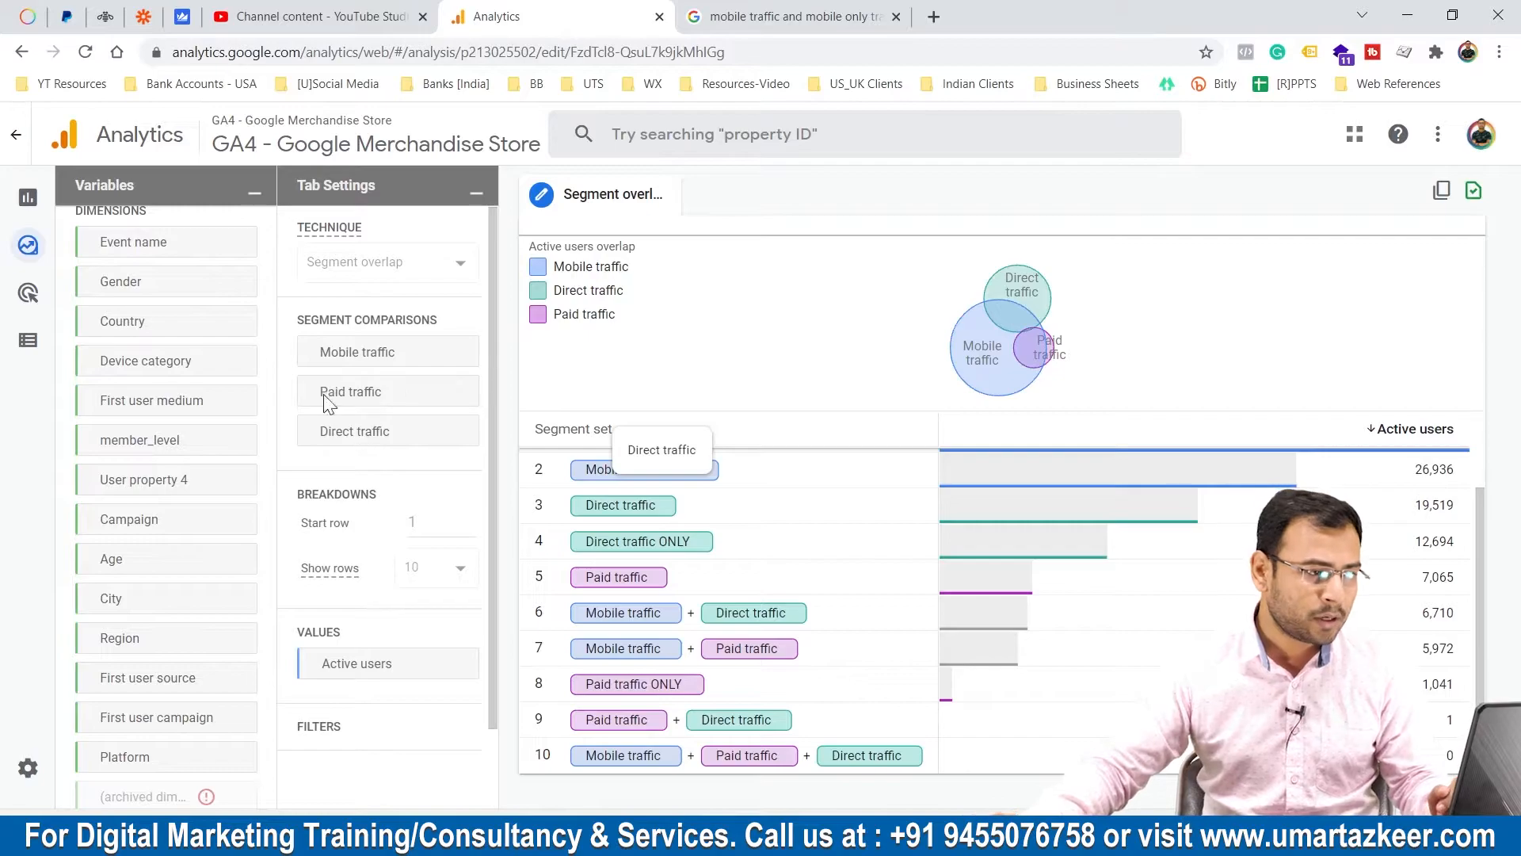
scroll(246, 349, "up", 5)
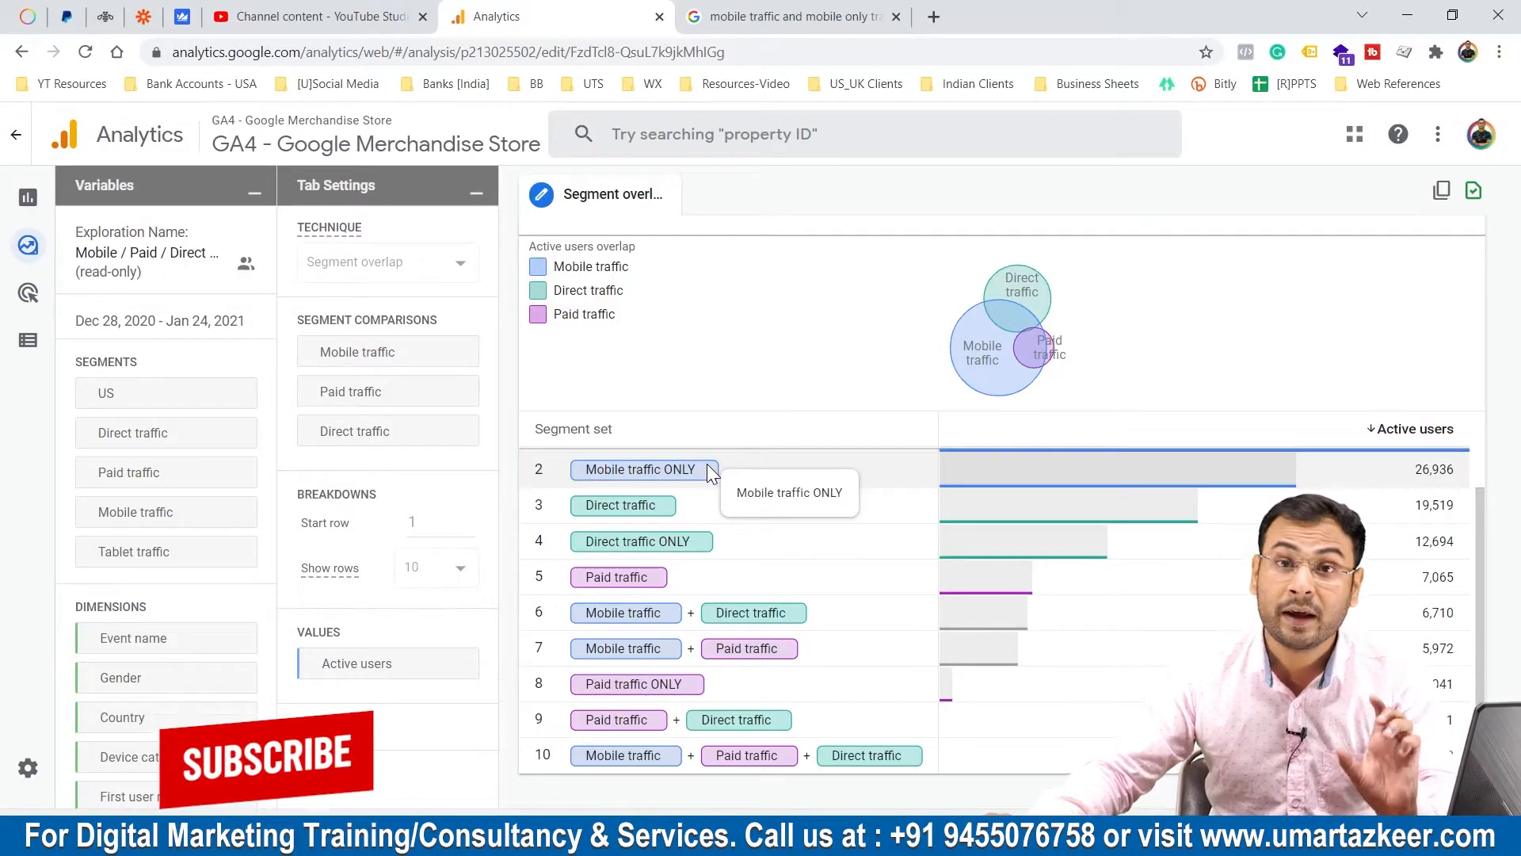
scroll(966, 487, "up", 3)
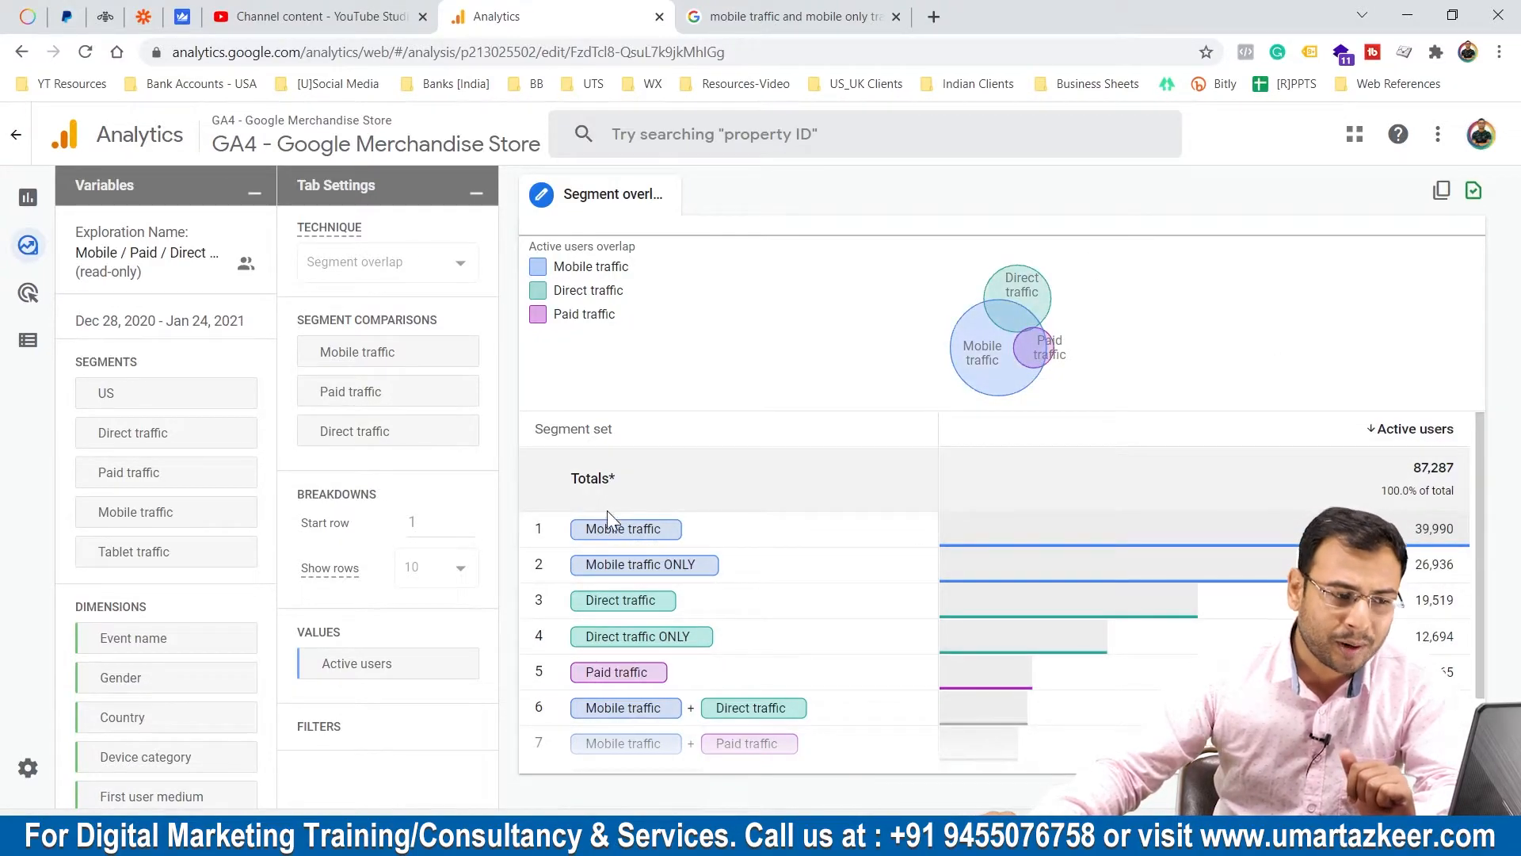
mouse_move(1029, 349)
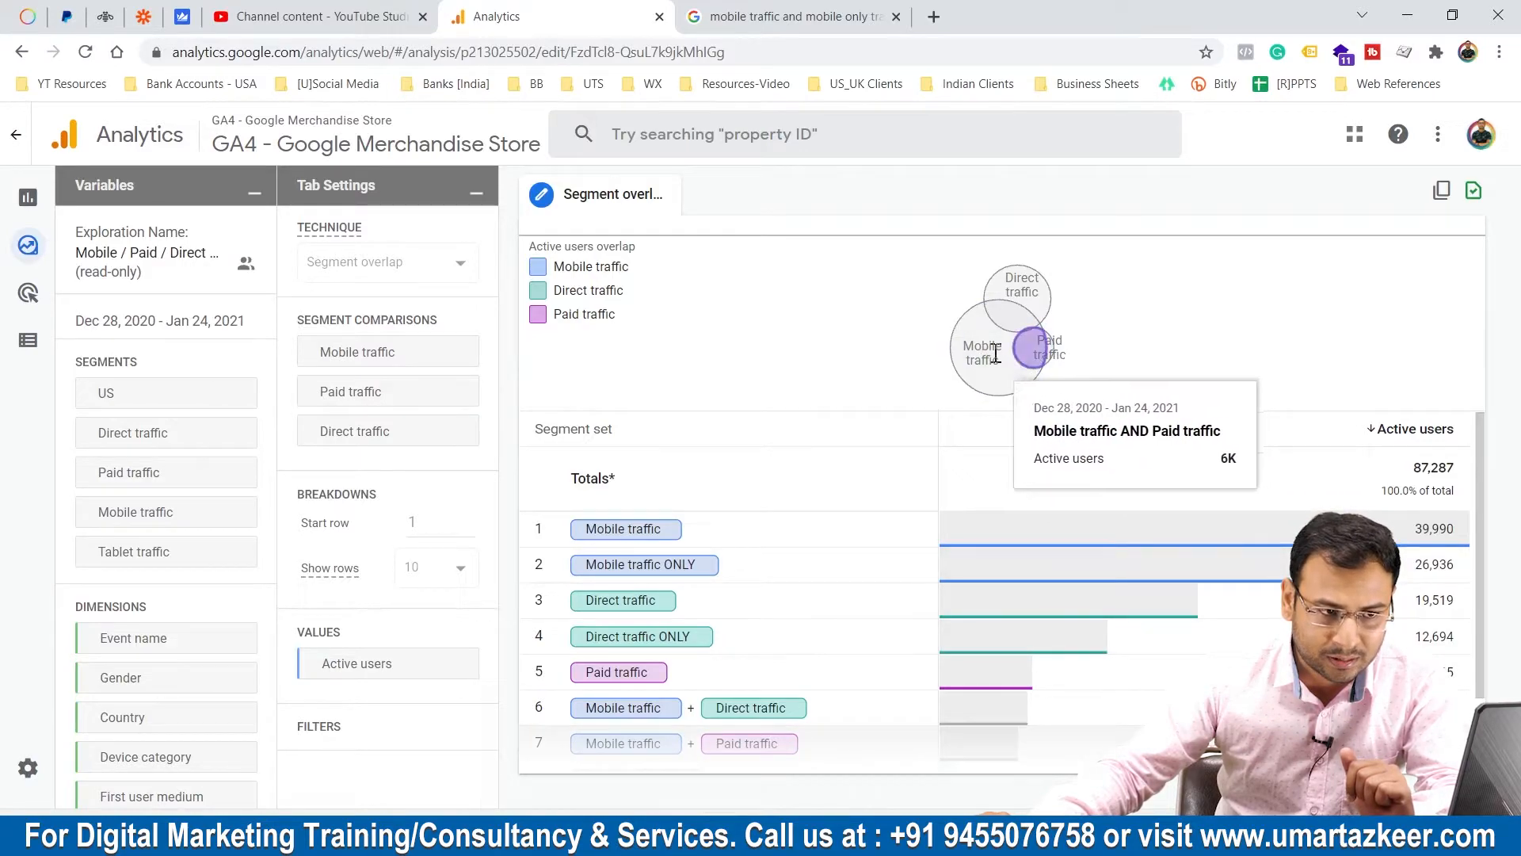
mouse_move(982, 339)
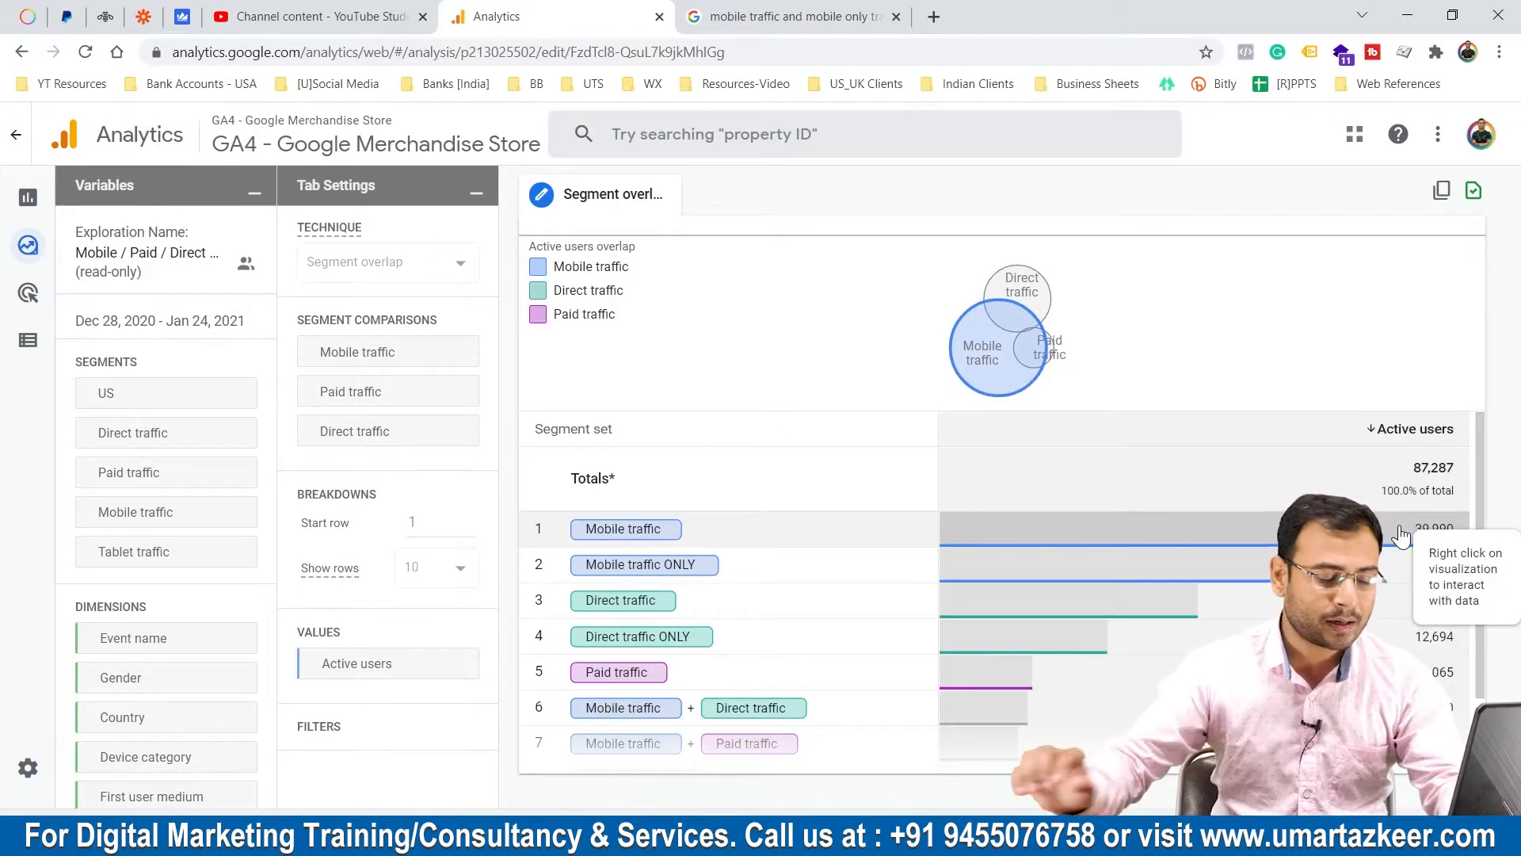
Enlarge the page and compare the Mobile traffic and Mobile traffic ONLY rows with the overlap diagram.
key("ctrl+plus")
key("ctrl+plus")
key("ctrl+plus")
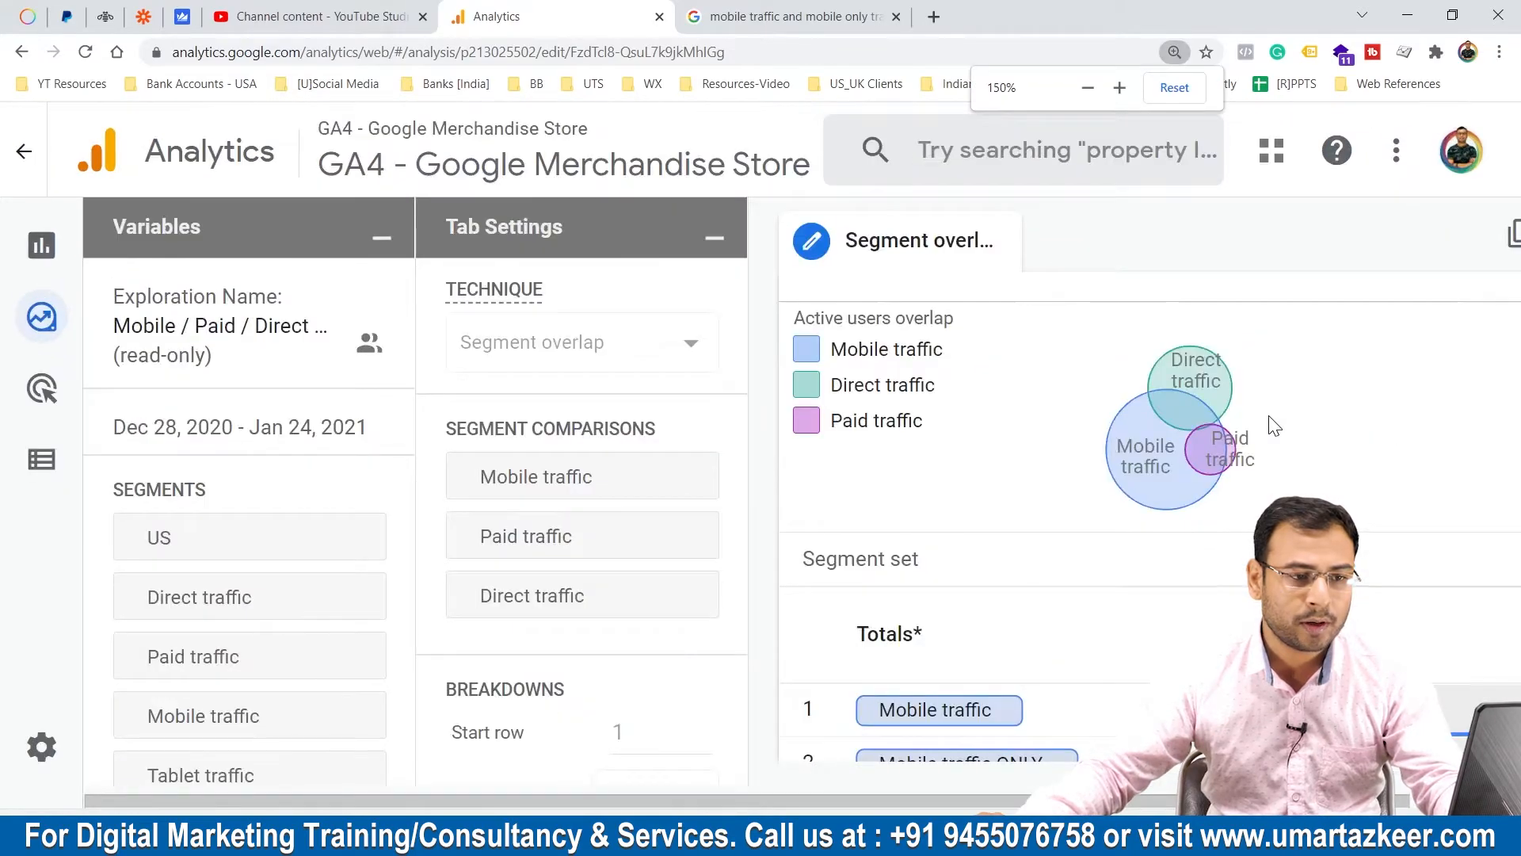
left_click_drag(1120, 802, 1232, 802)
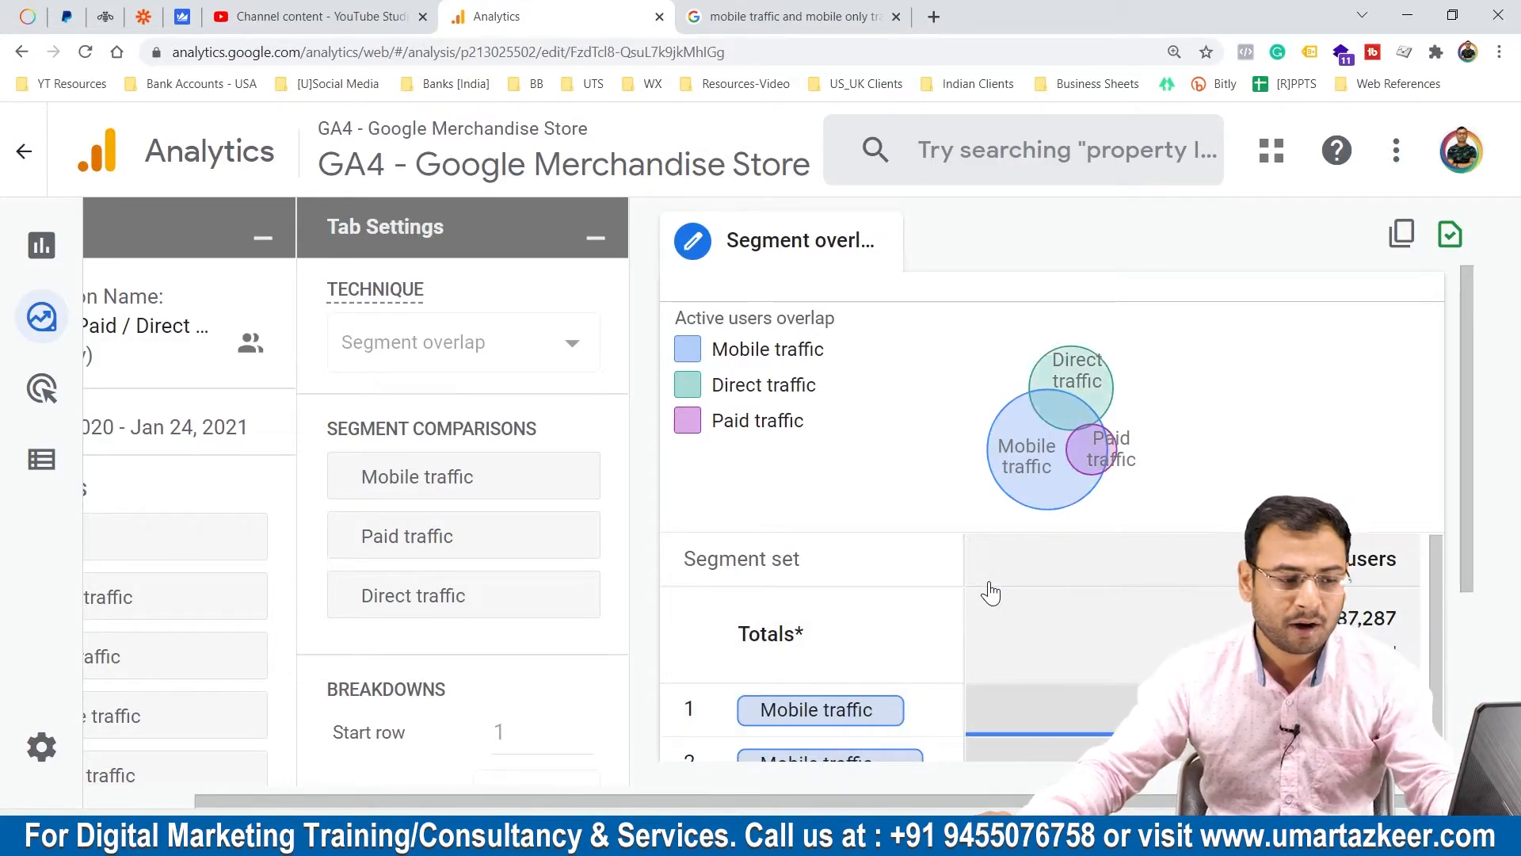
key("ctrl+minus")
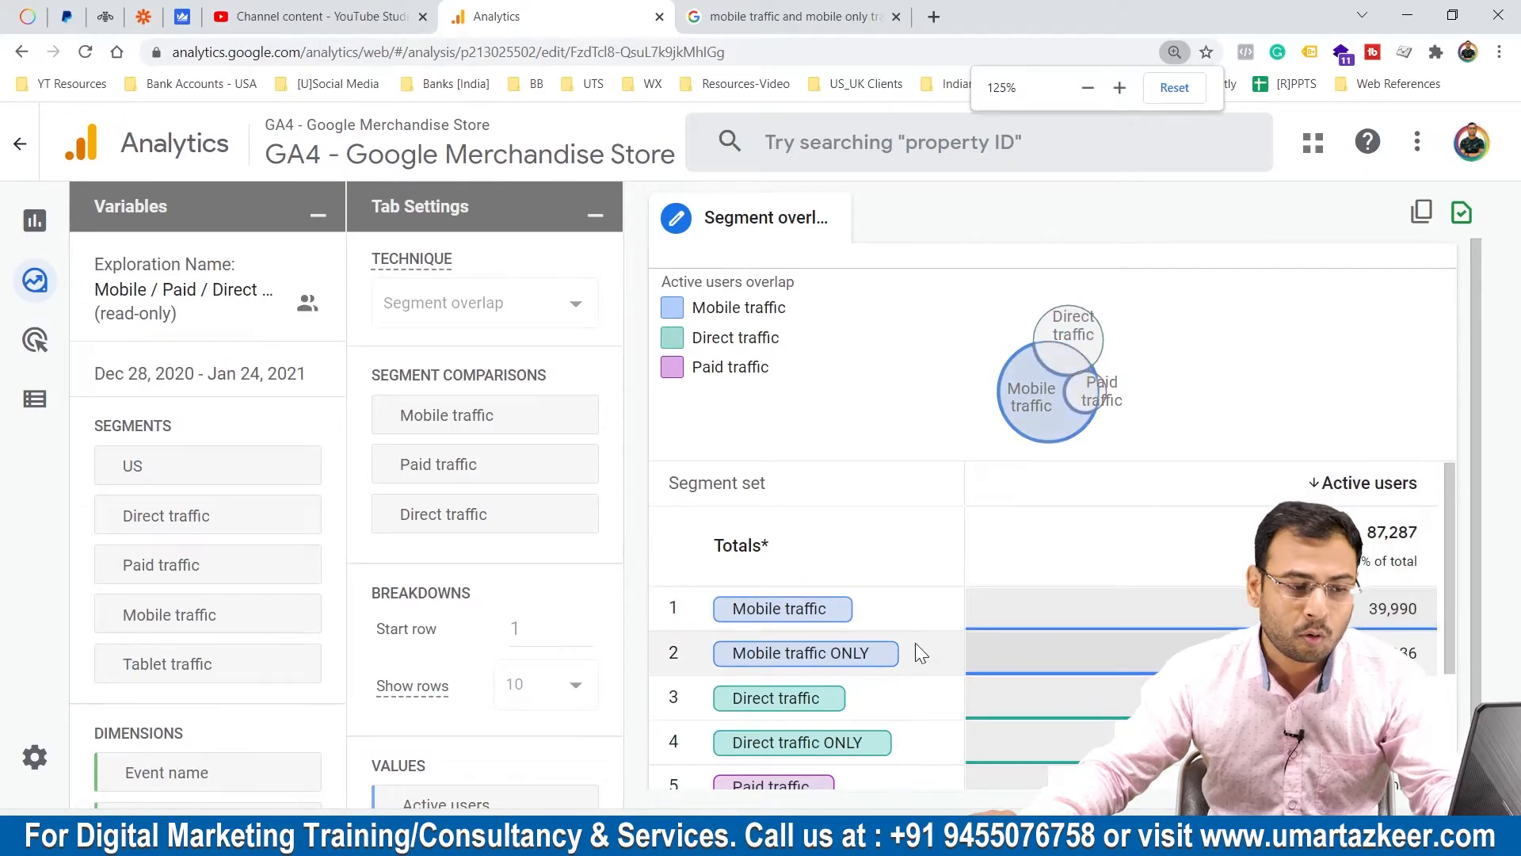
mouse_move(1038, 402)
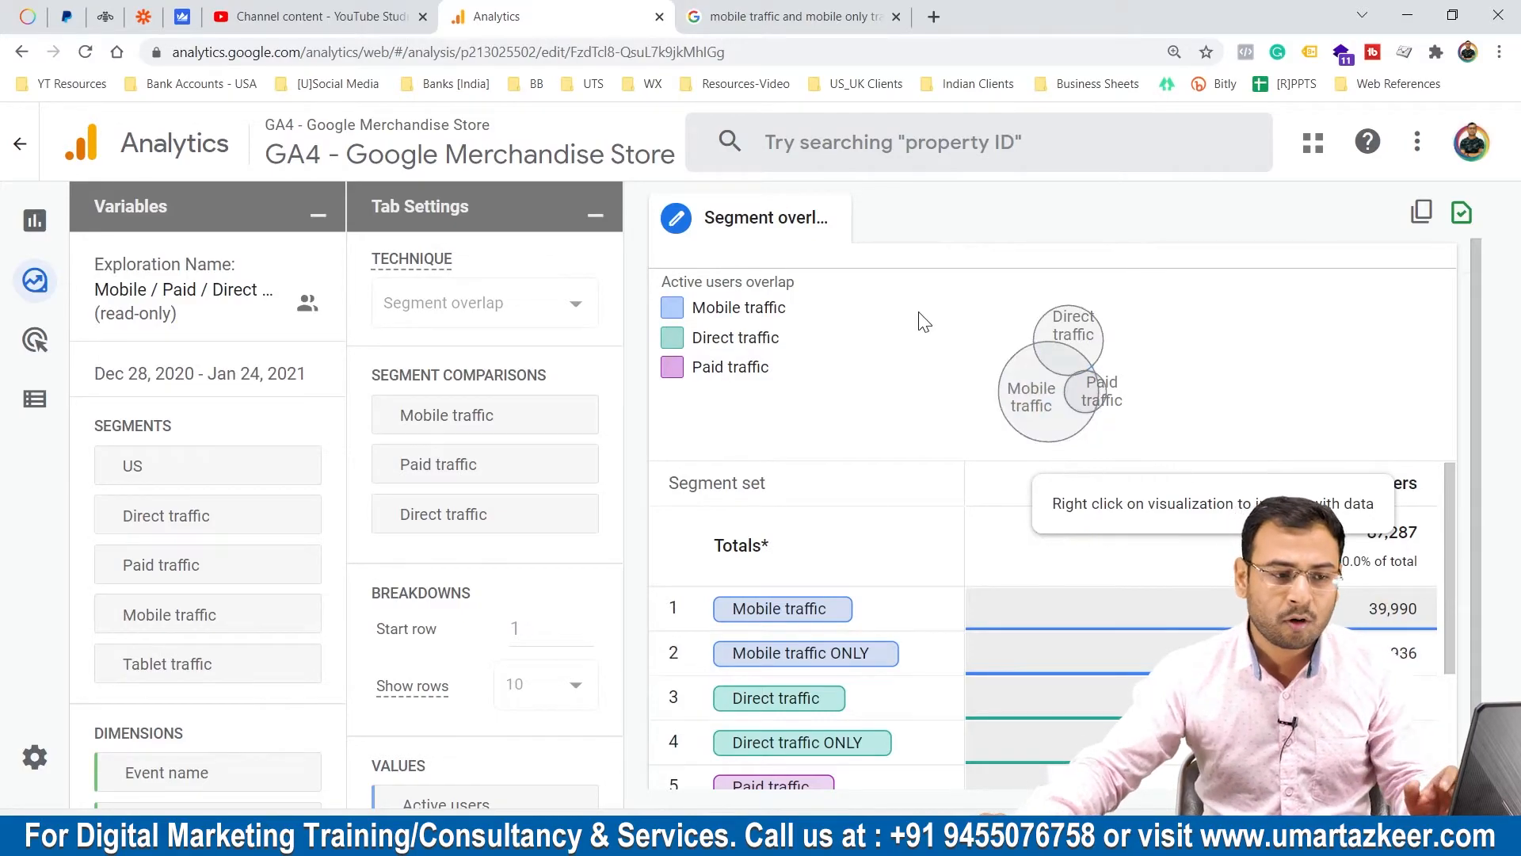
scroll(1299, 543, "down", 1)
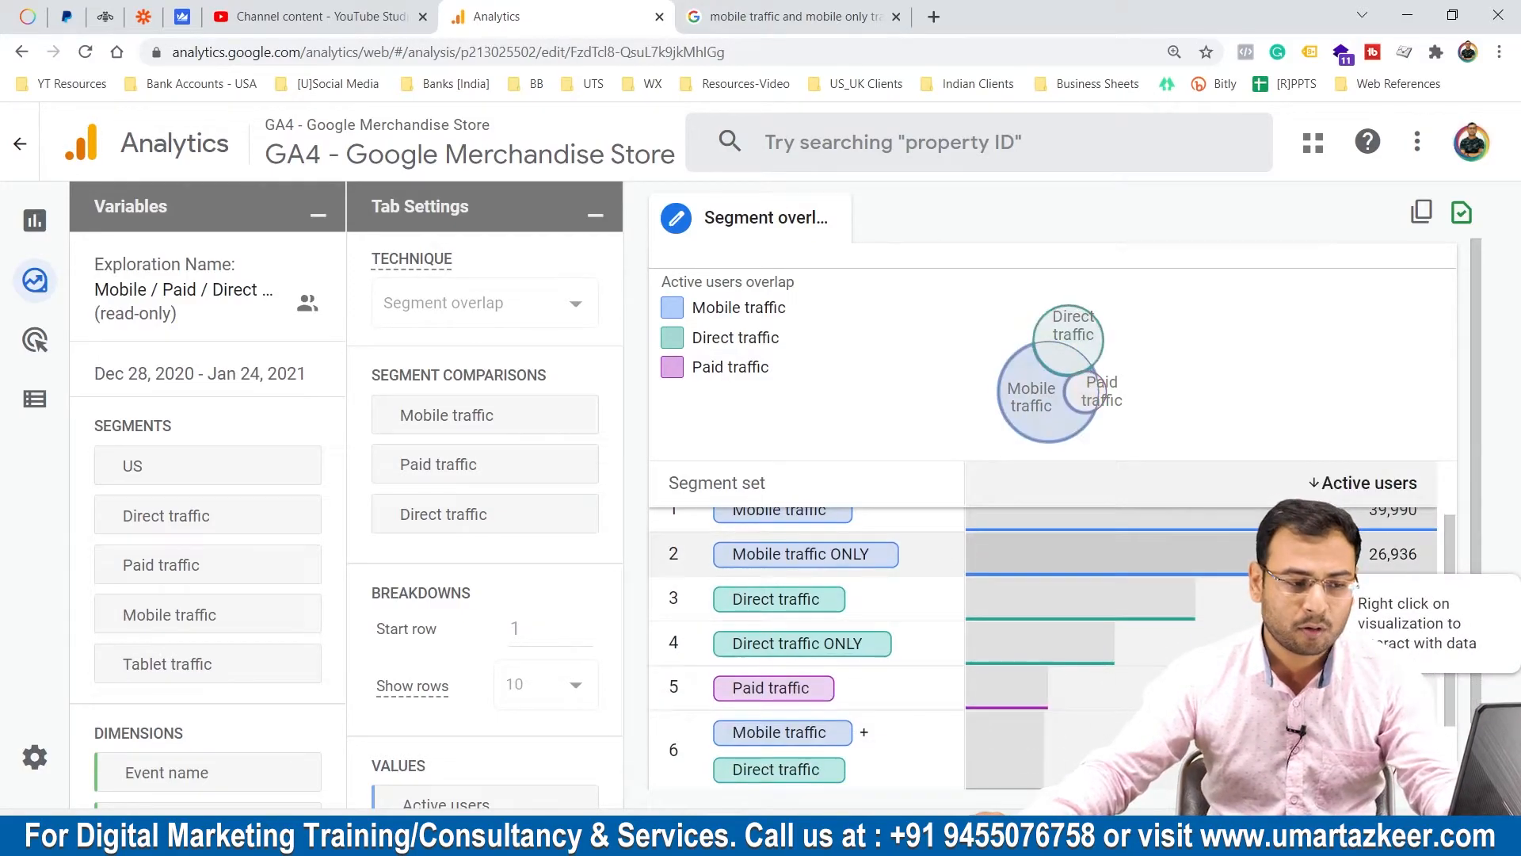
key("ctrl+minus")
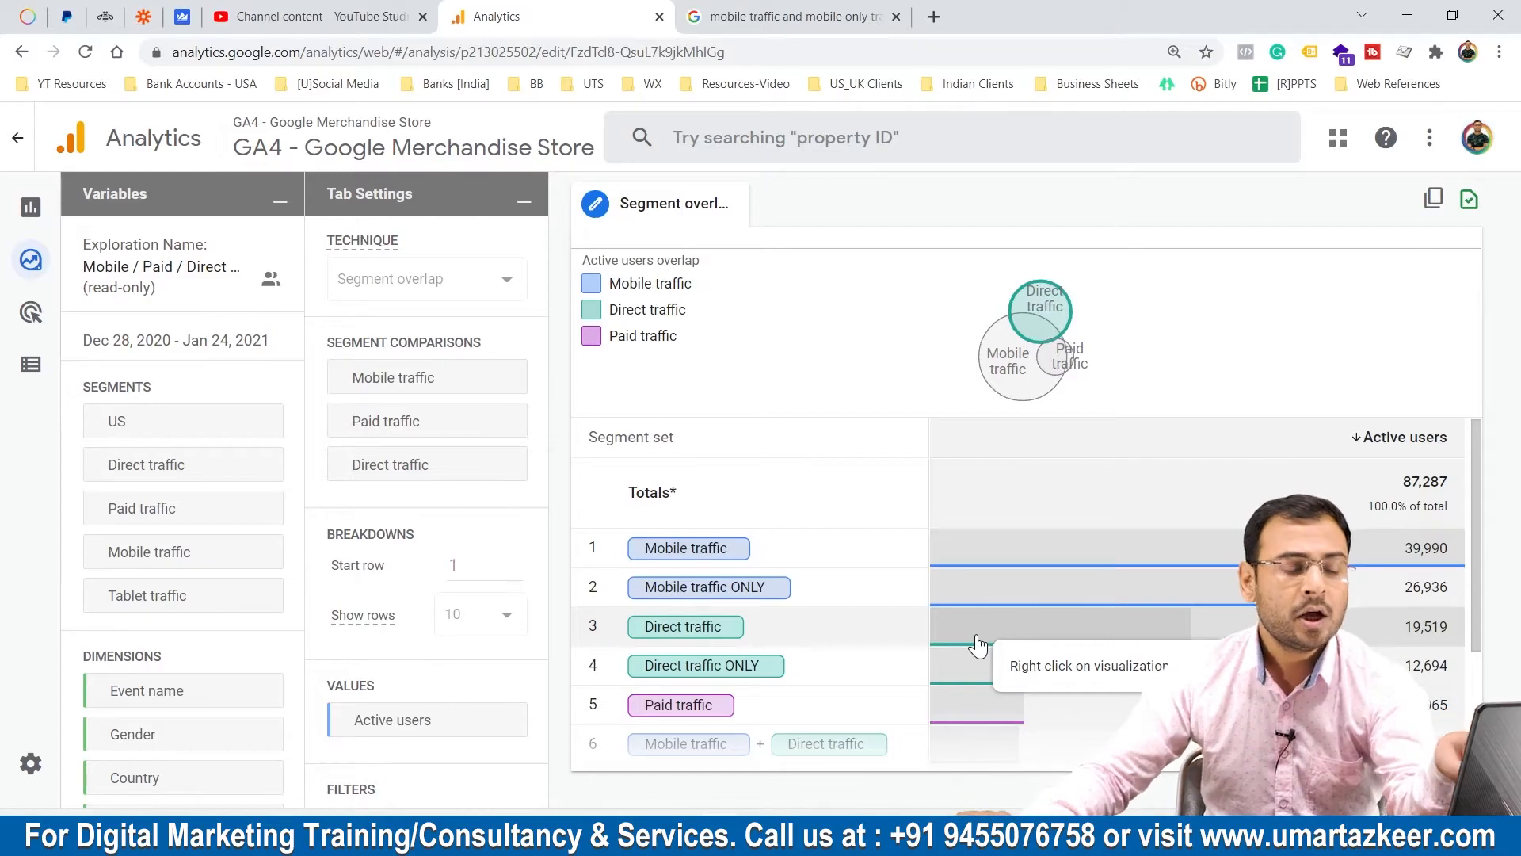
Examine the direct, paid and combined segment rows along with the exploration's segment comparisons, breakdowns, values and dimensions.
mouse_move(1022, 333)
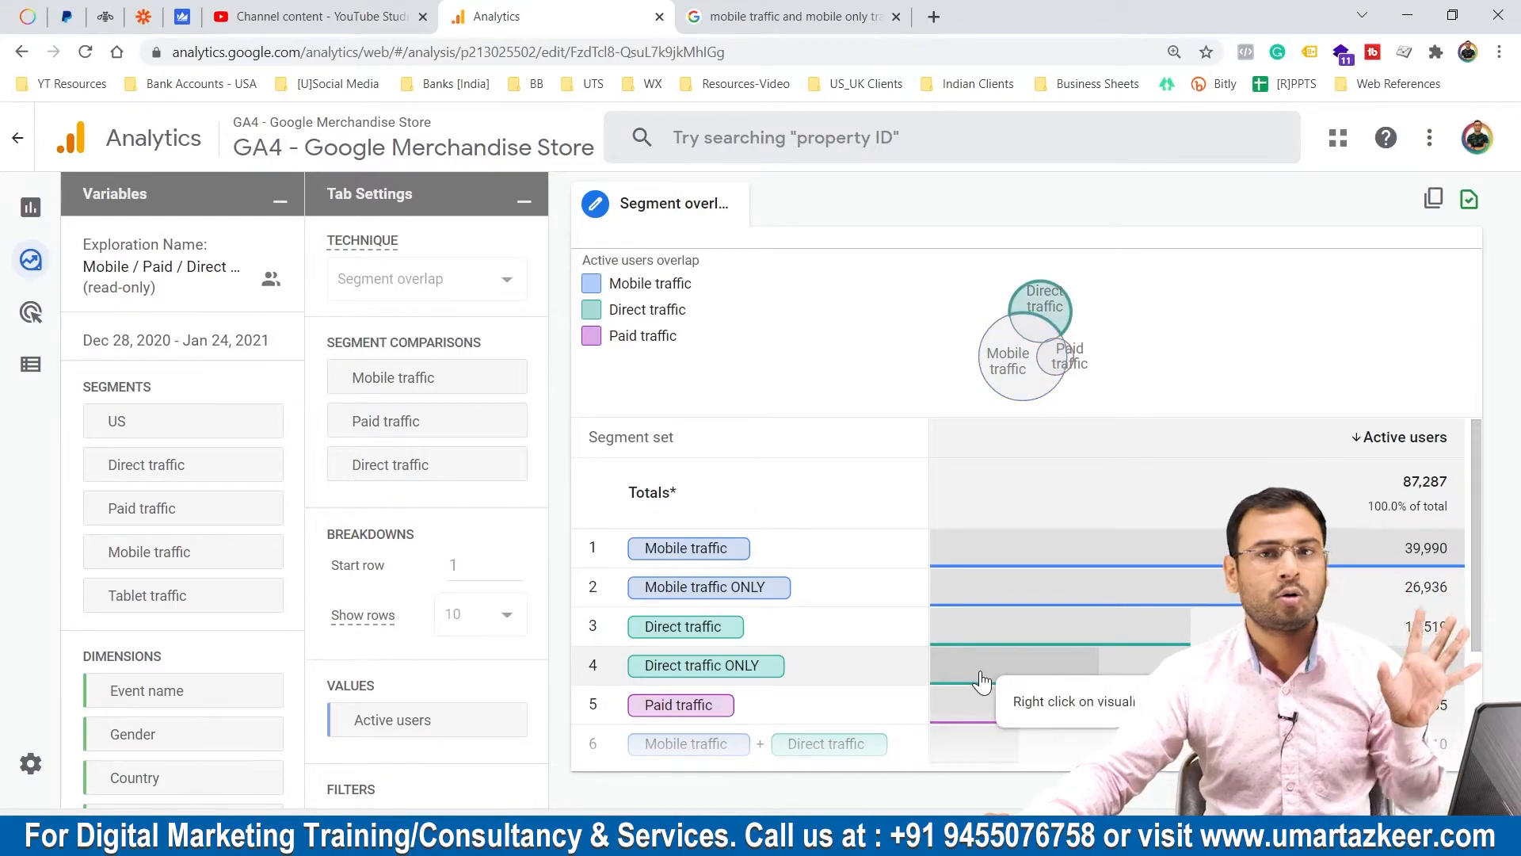
scroll(979, 633, "down", 2)
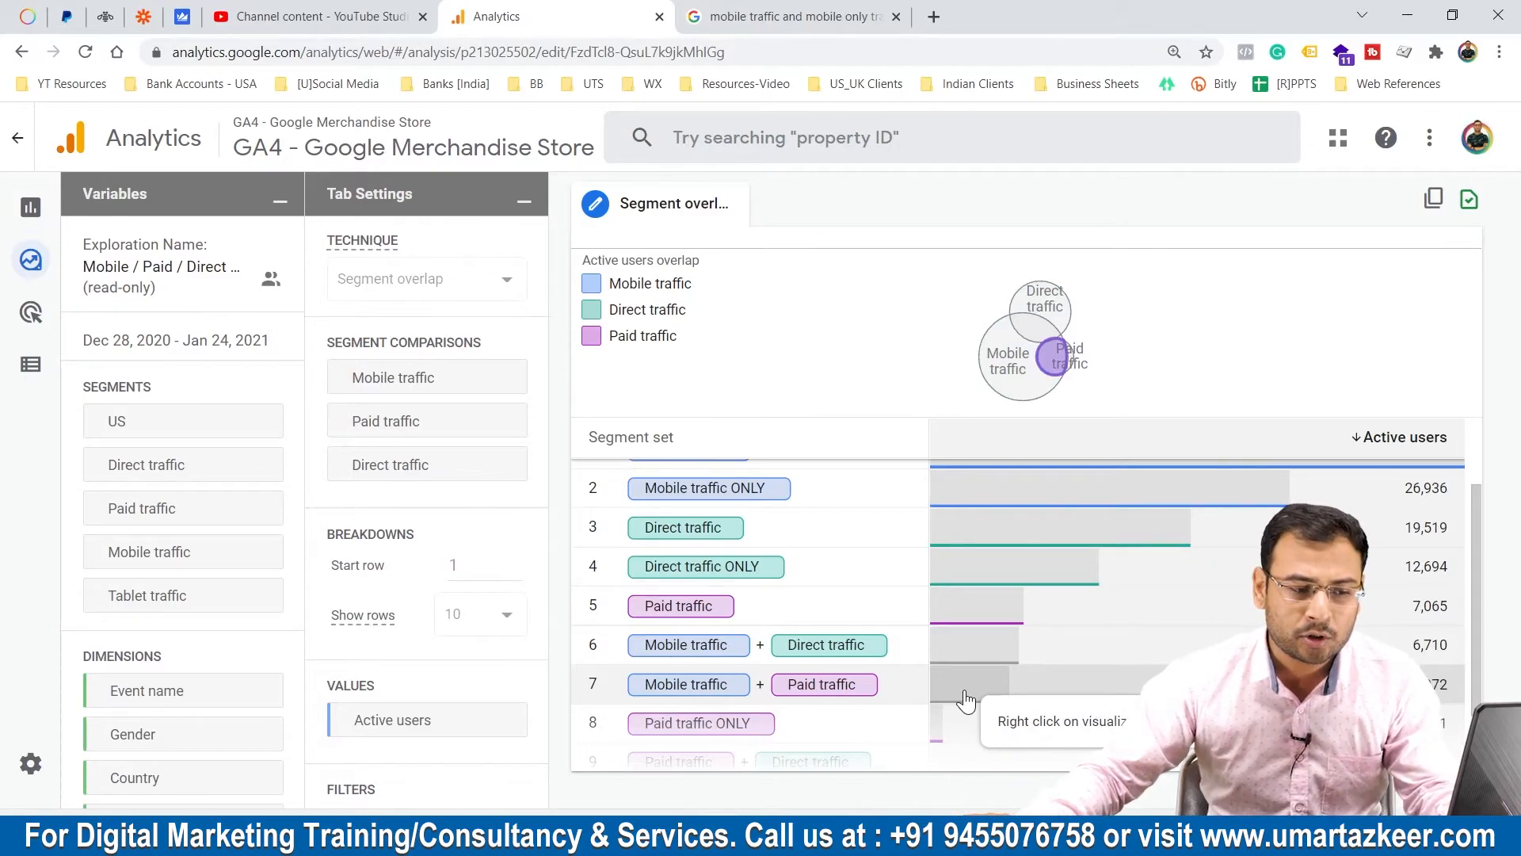
scroll(969, 698, "down", 1)
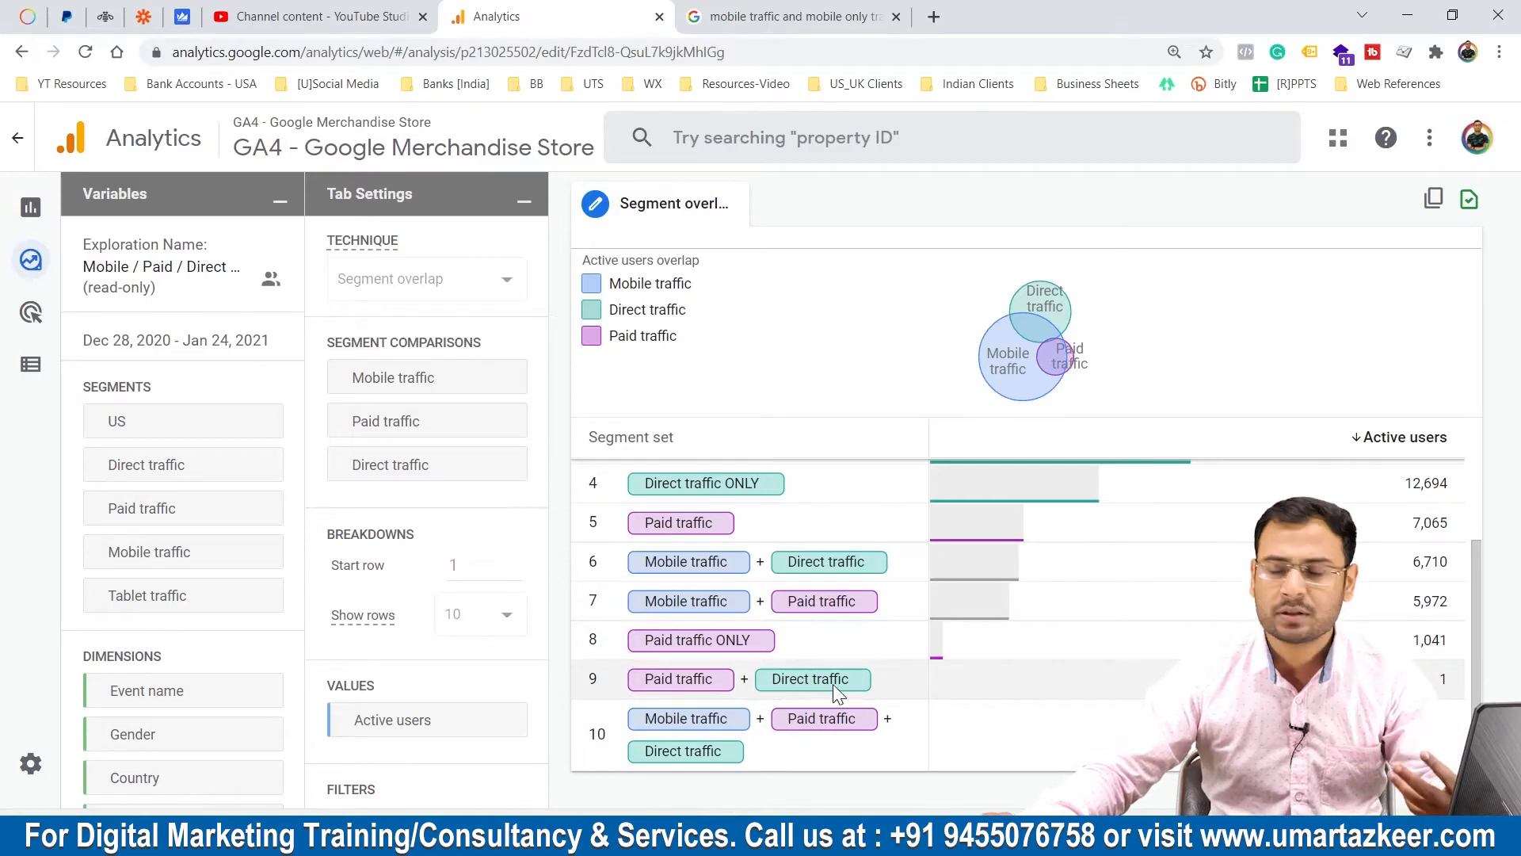
scroll(862, 703, "up", 3)
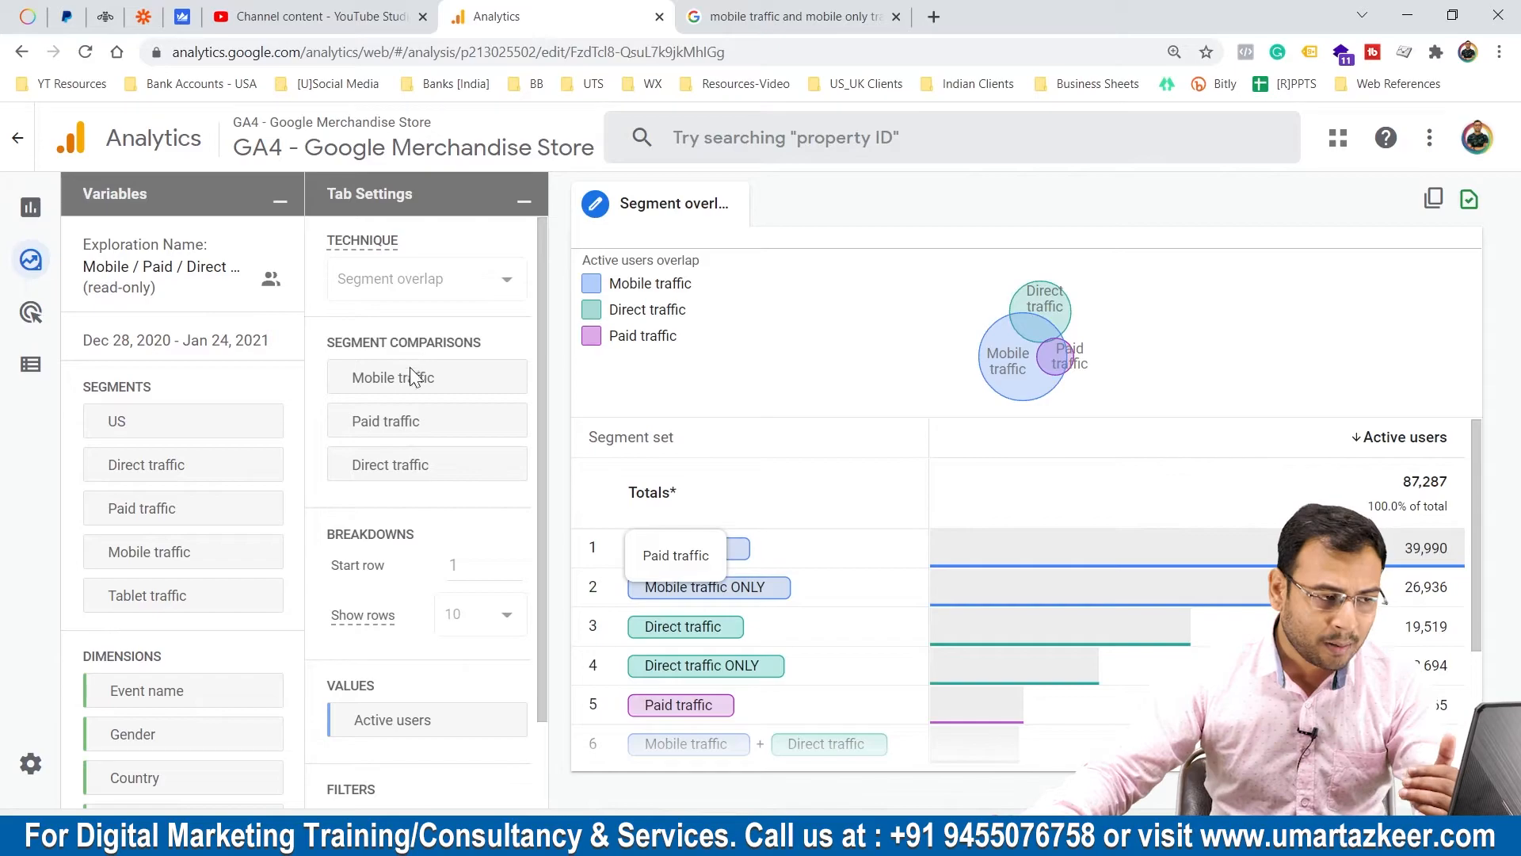
mouse_move(363, 384)
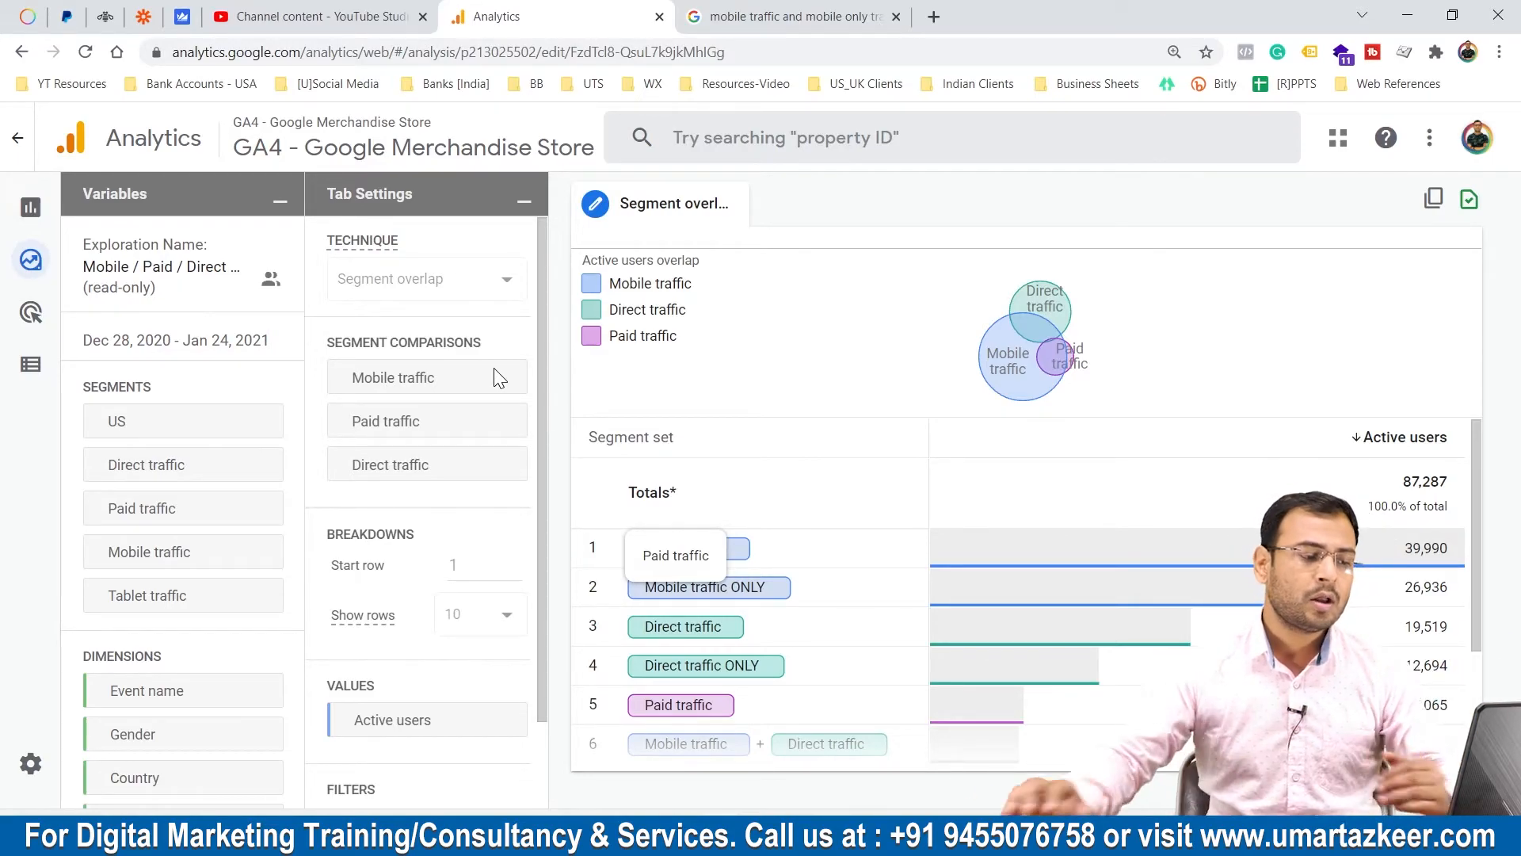
scroll(436, 603, "down", 2)
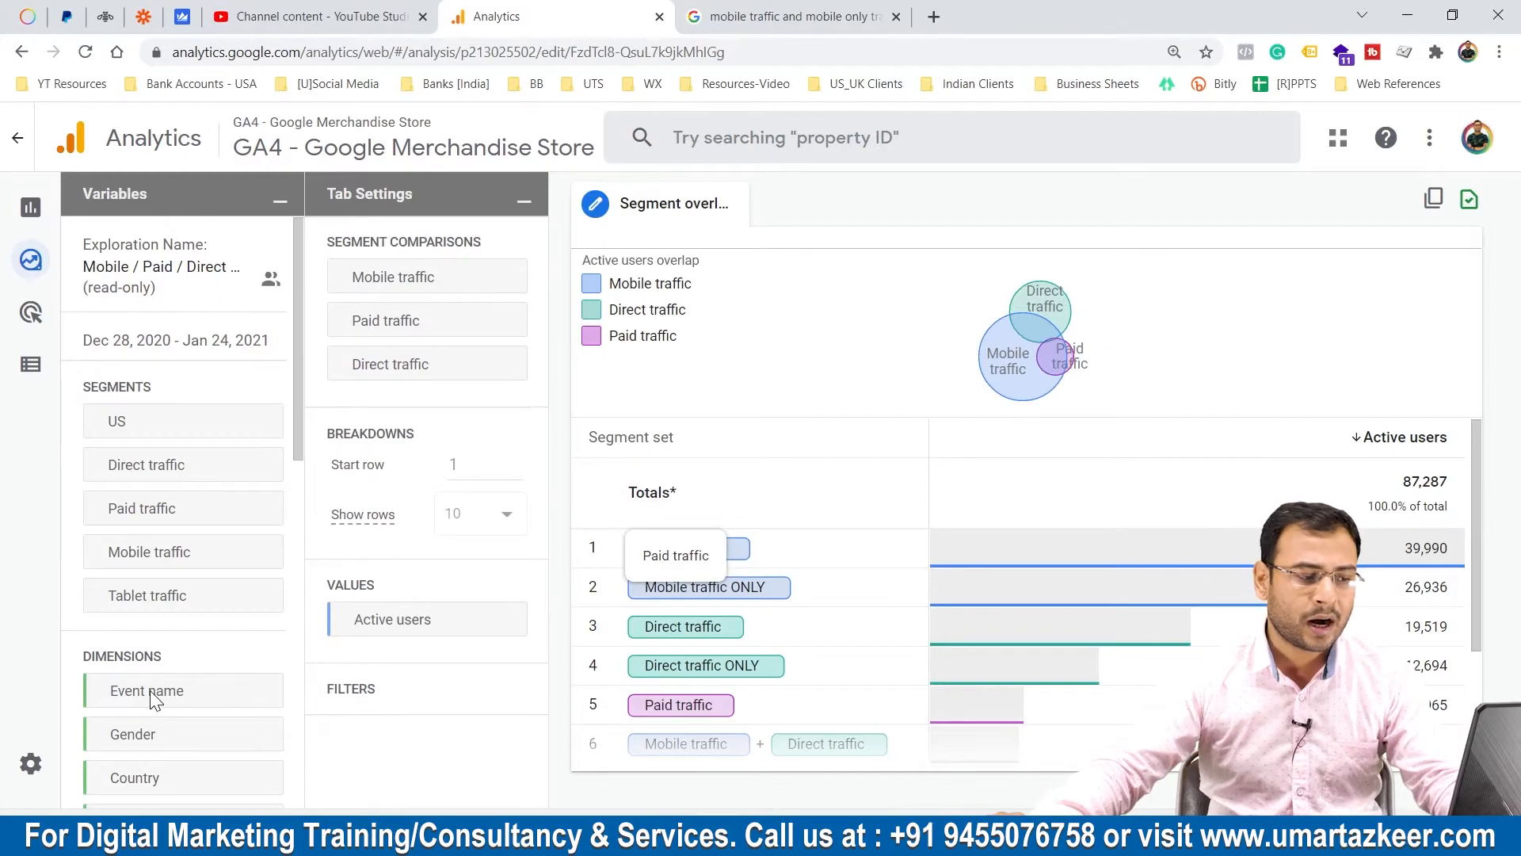
scroll(211, 479, "down", 1)
scroll(210, 484, "up", 1)
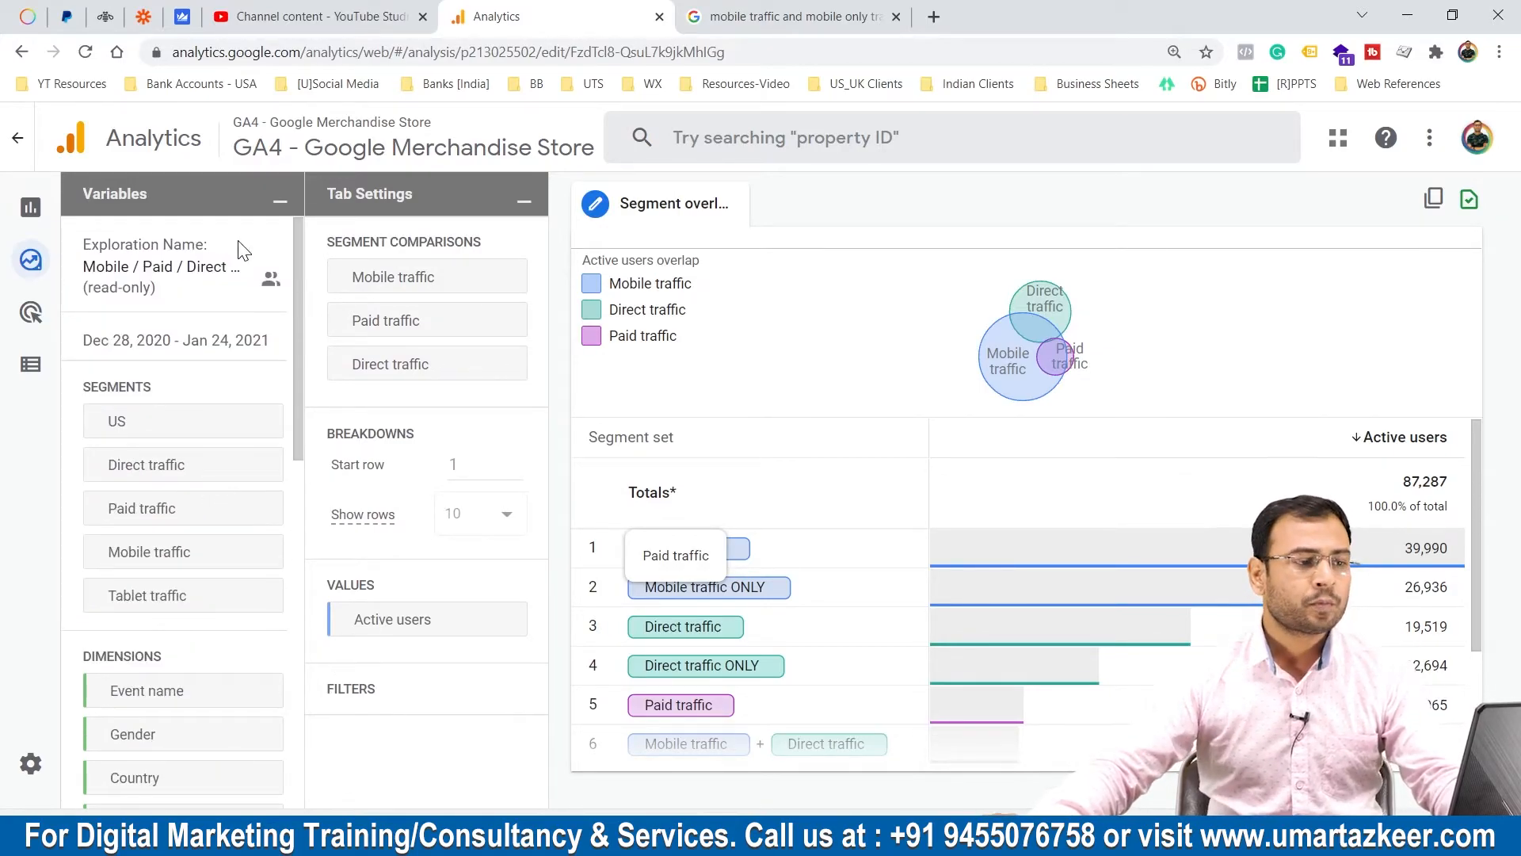
Return to the explorations overview and create a new exploration from the Segment overlap template.
mouse_move(32, 207)
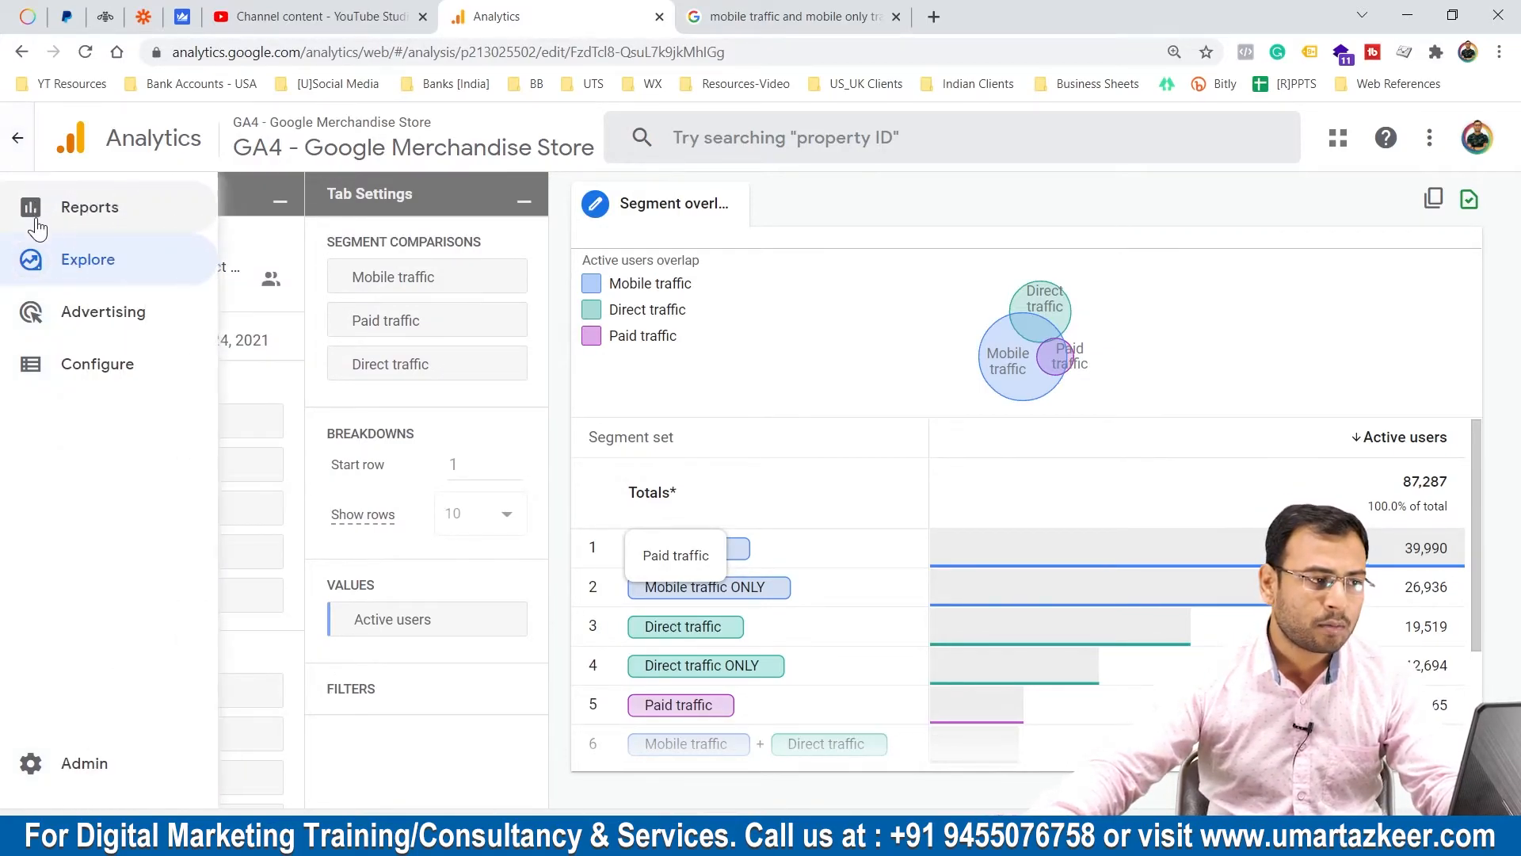
left_click(99, 258)
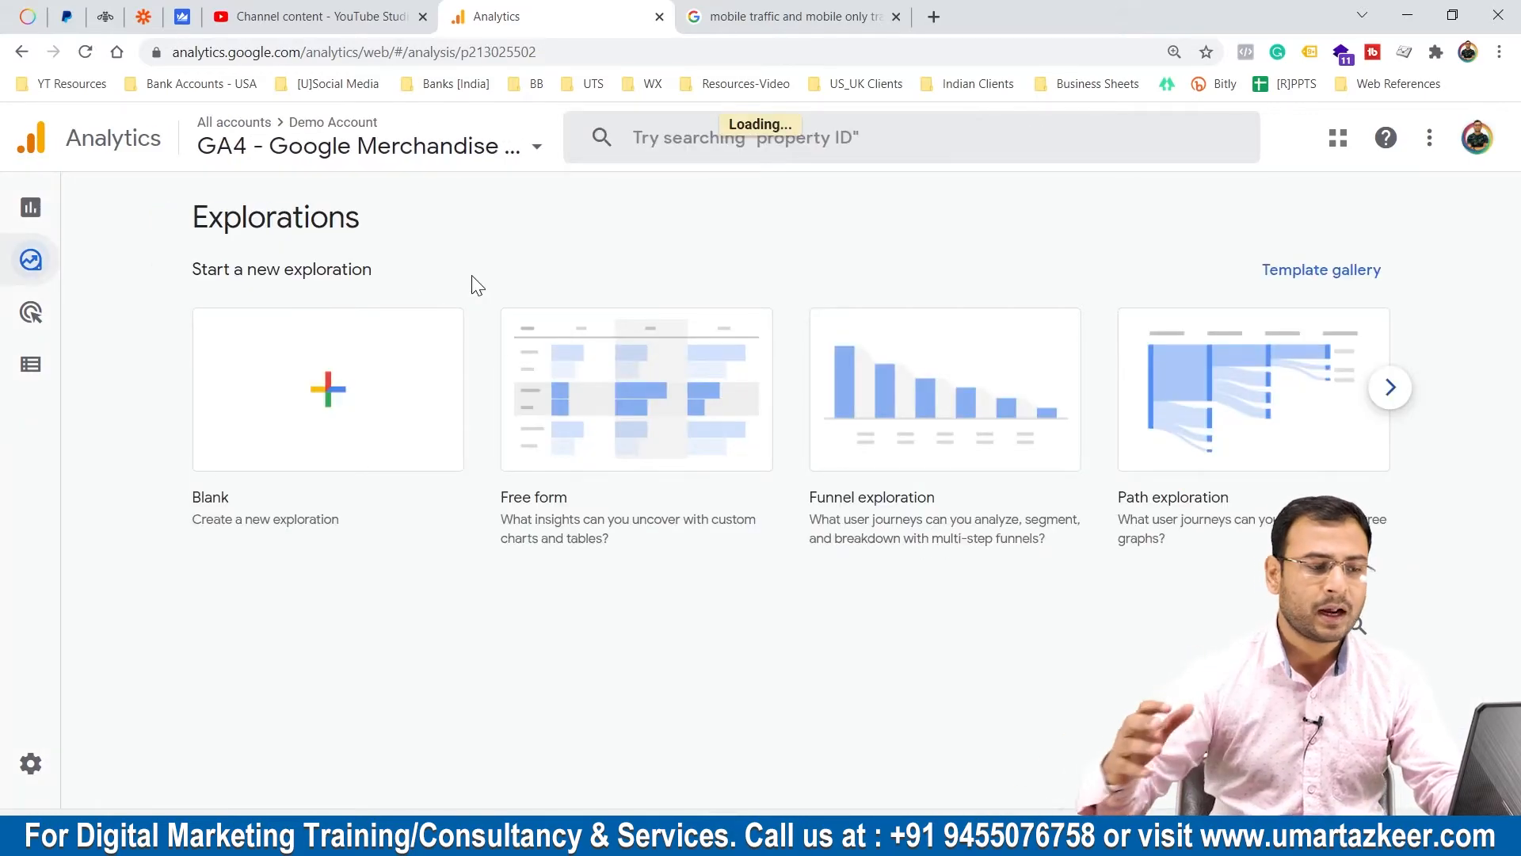
left_click(1382, 387)
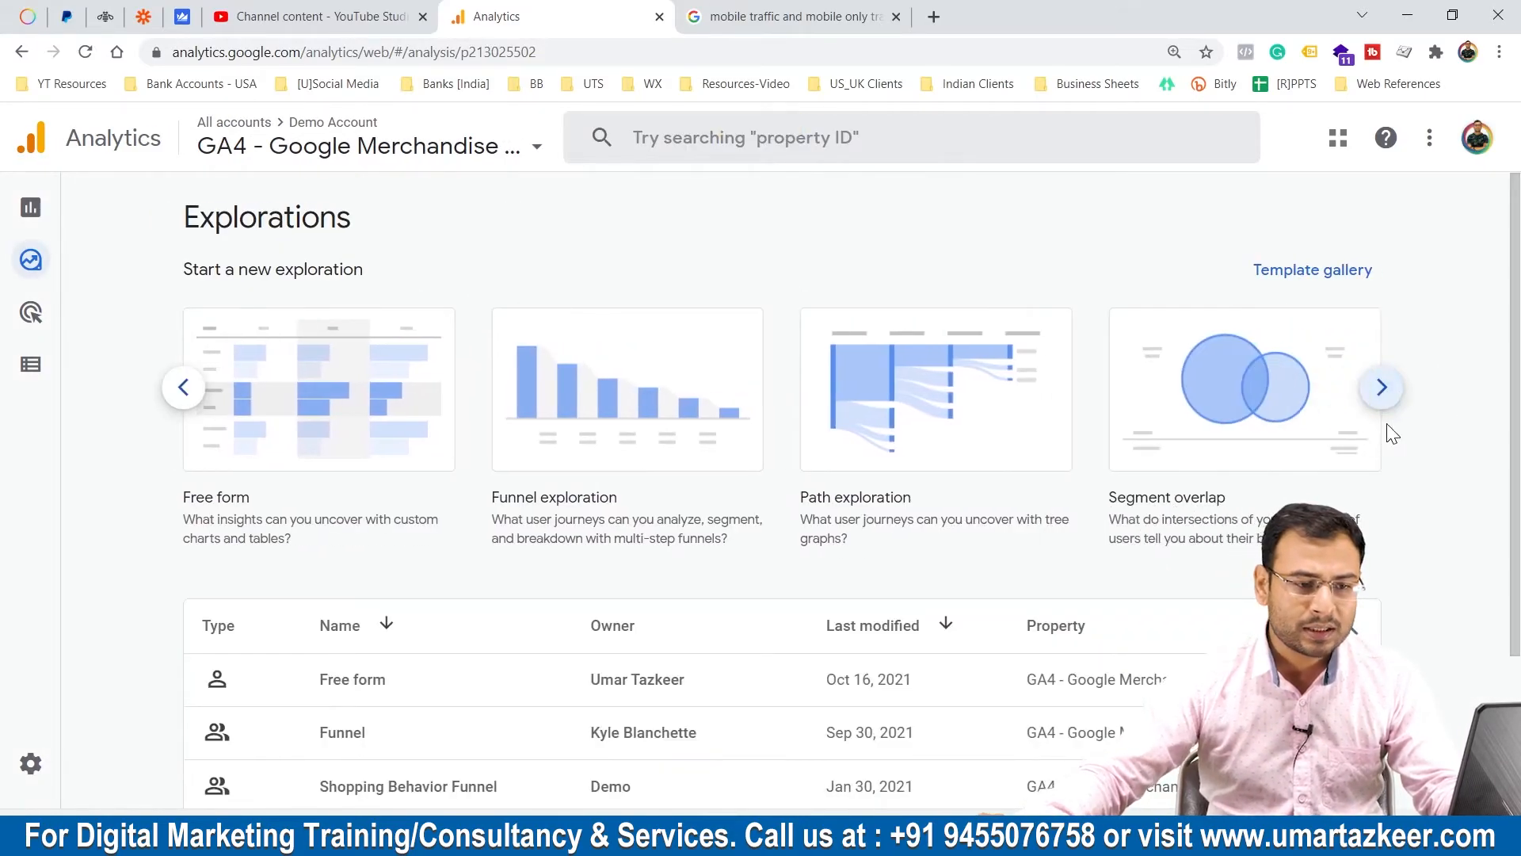
left_click(1249, 387)
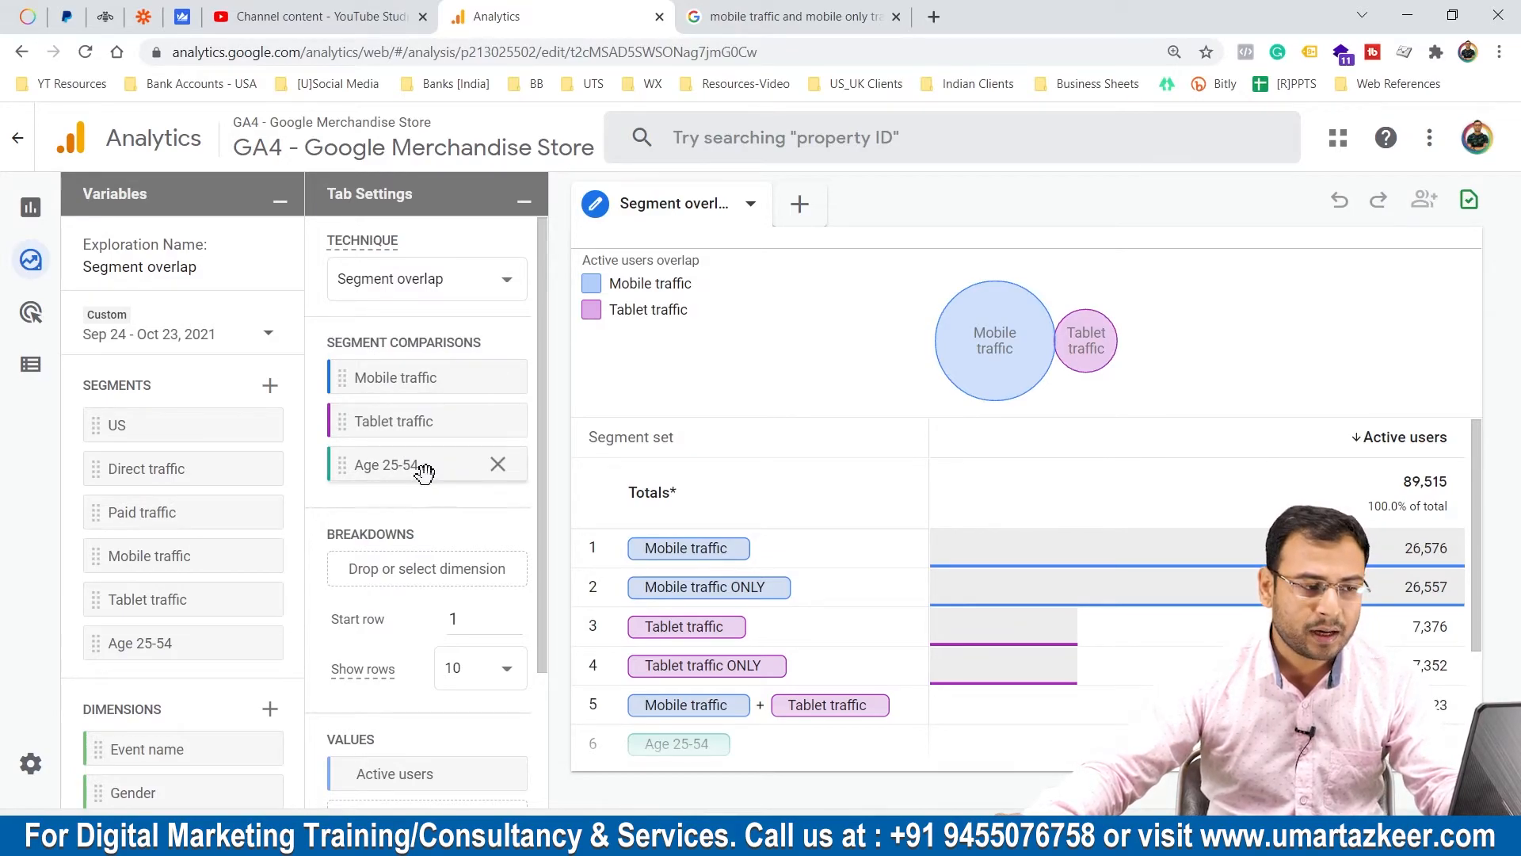
Remove the Age 25-54 segment from the segment comparisons and add the Transactions metric to the values.
left_click(497, 465)
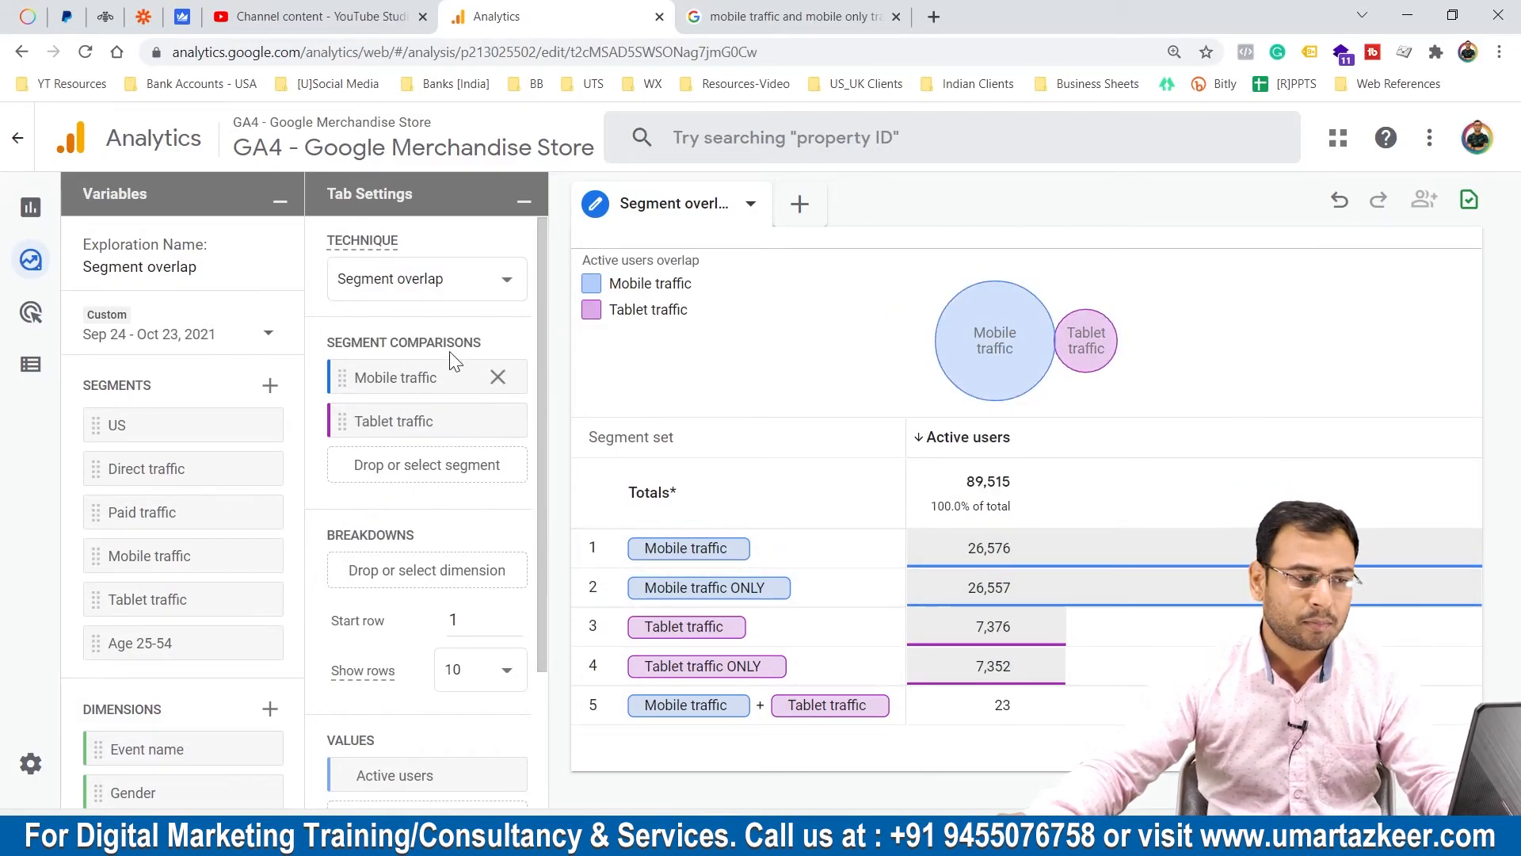
mouse_move(995, 327)
scroll(523, 420, "down", 2)
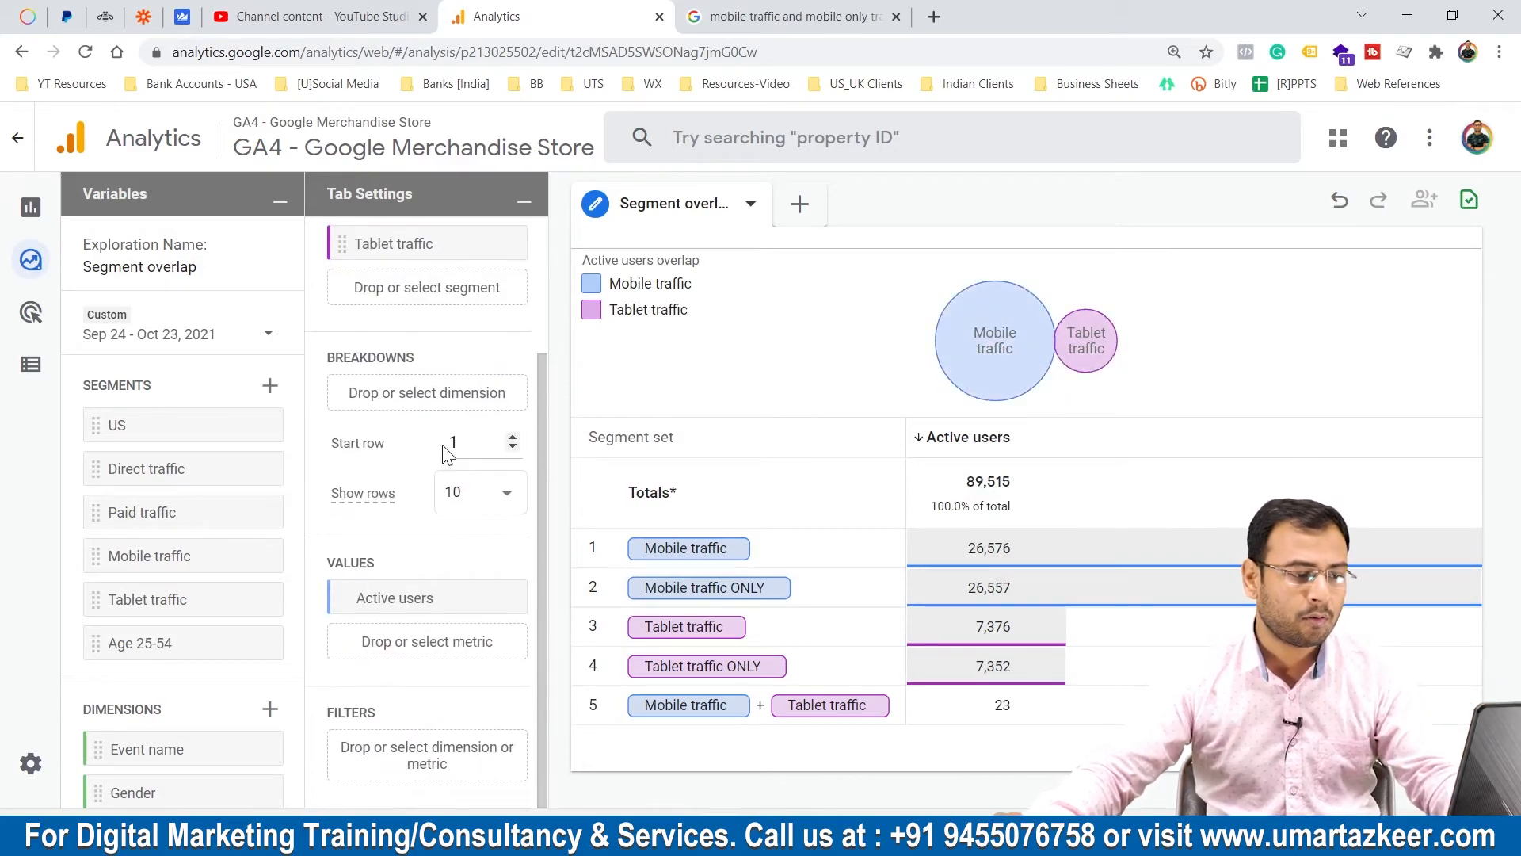
scroll(114, 667, "down", 4)
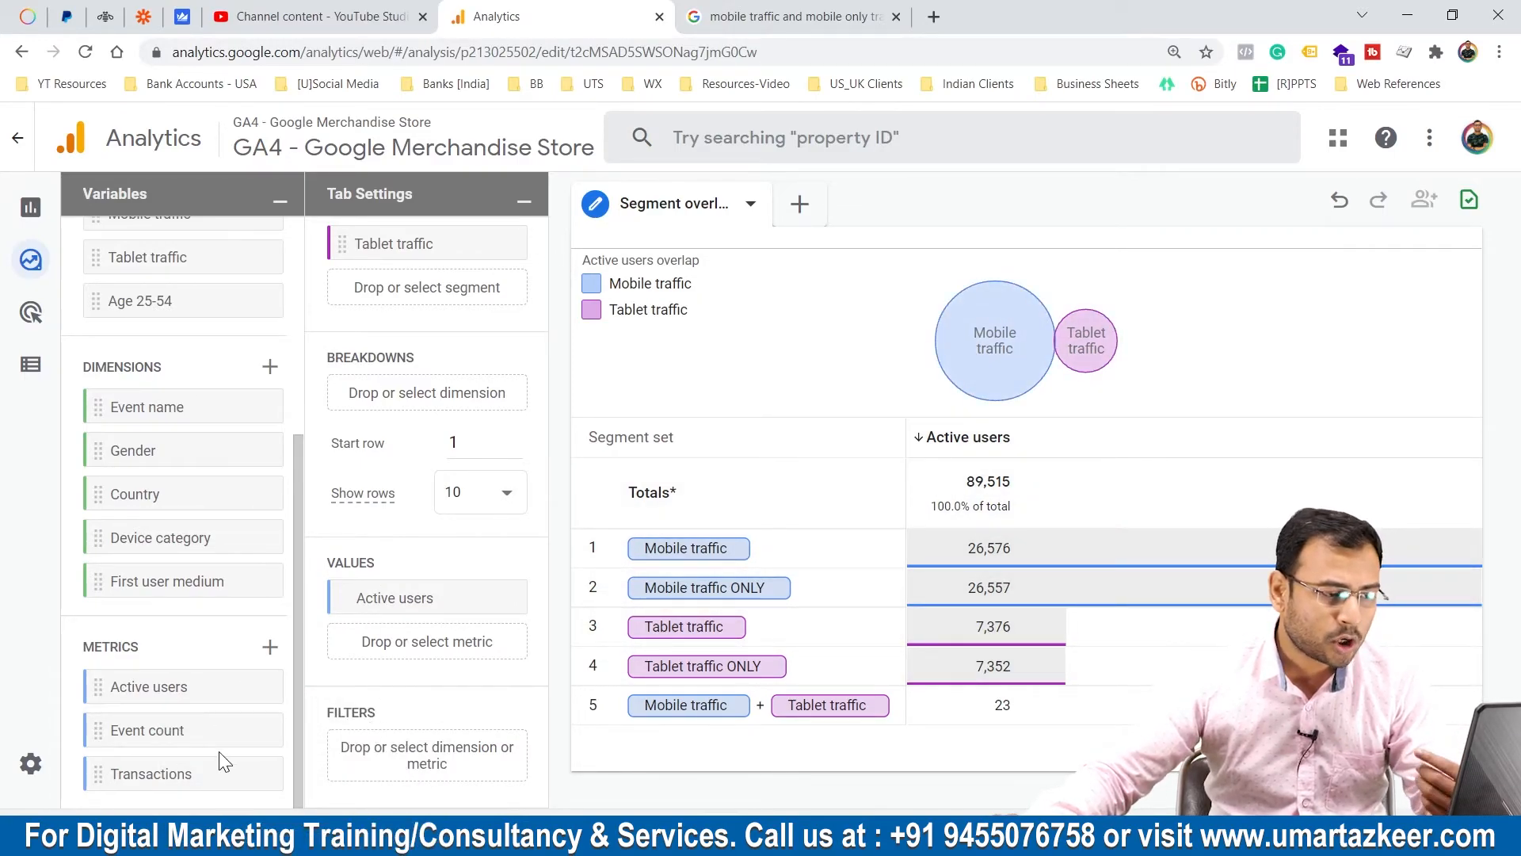
left_click_drag(149, 768, 372, 644)
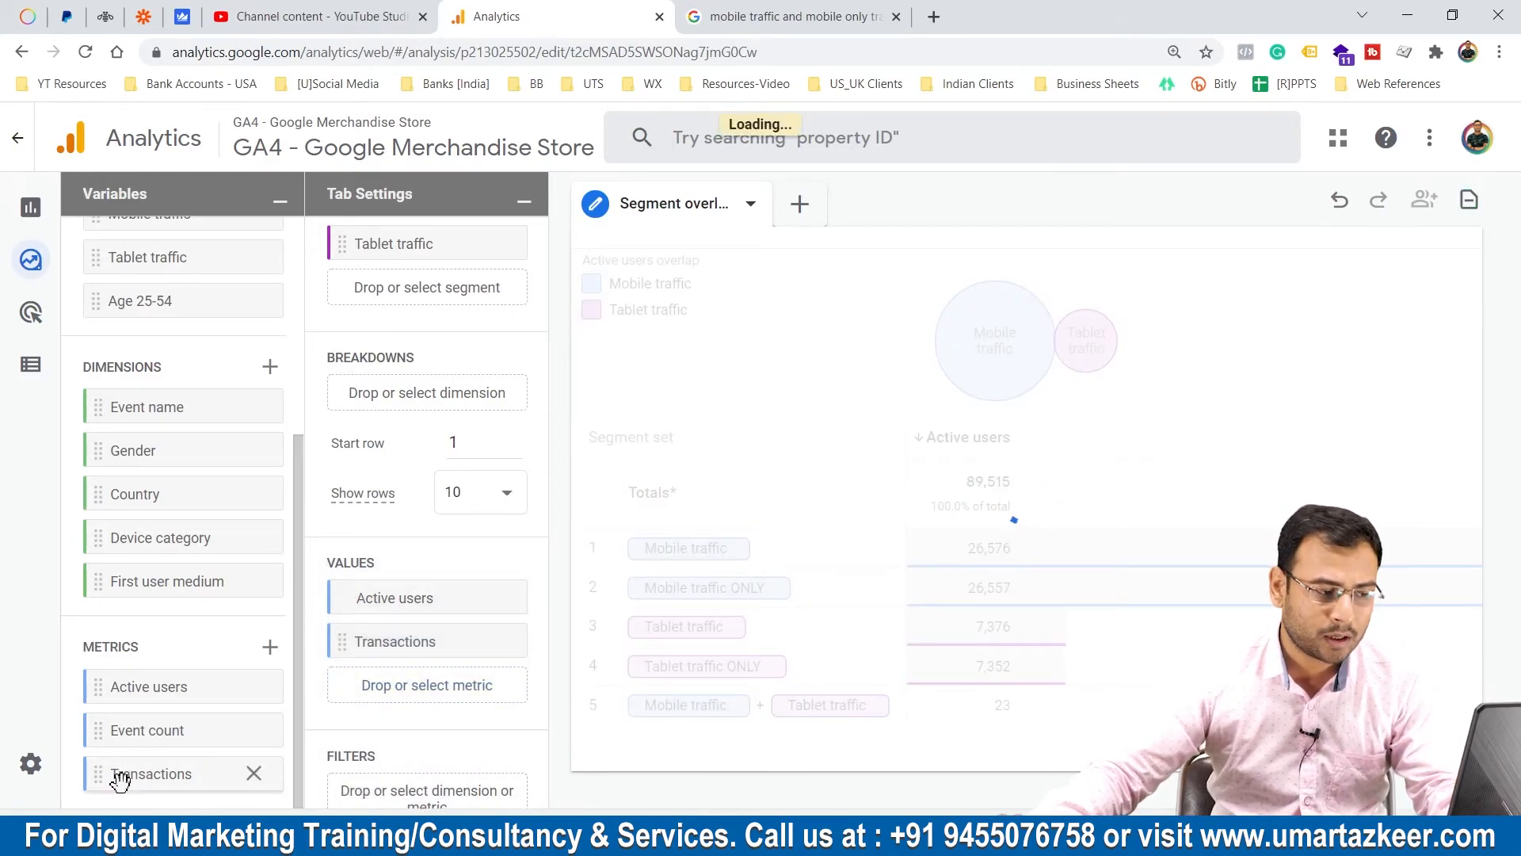